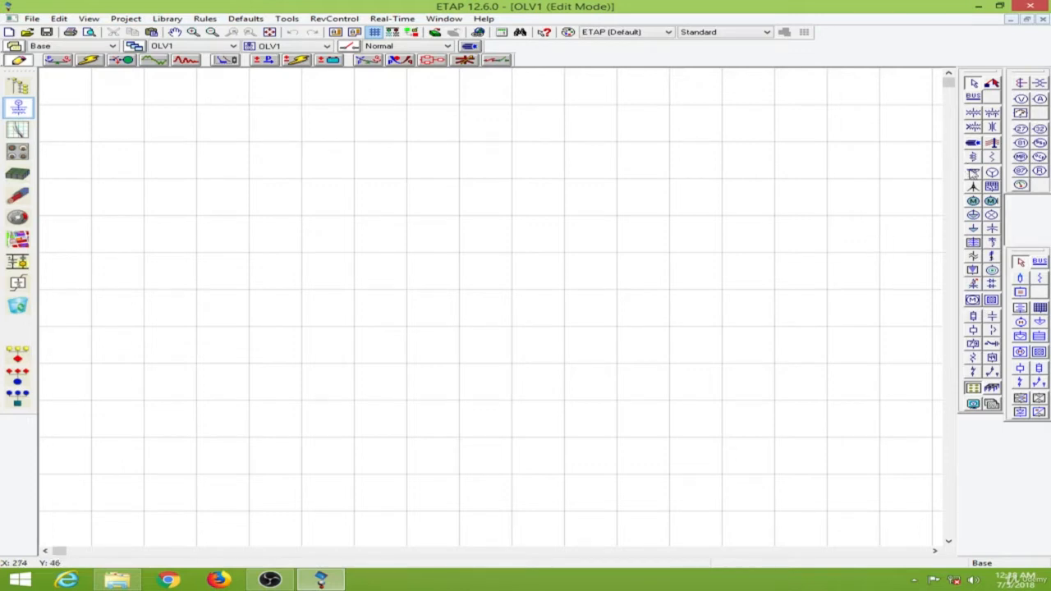
Step: Place a power grid on the canvas and a two-winding transformer below it
click(973, 172)
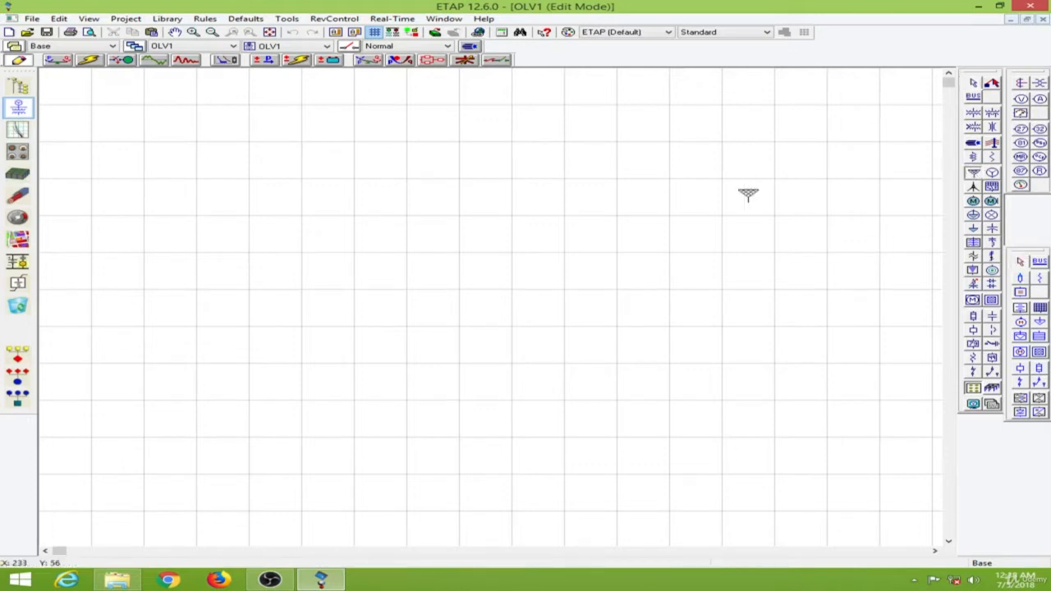
click(508, 166)
click(973, 112)
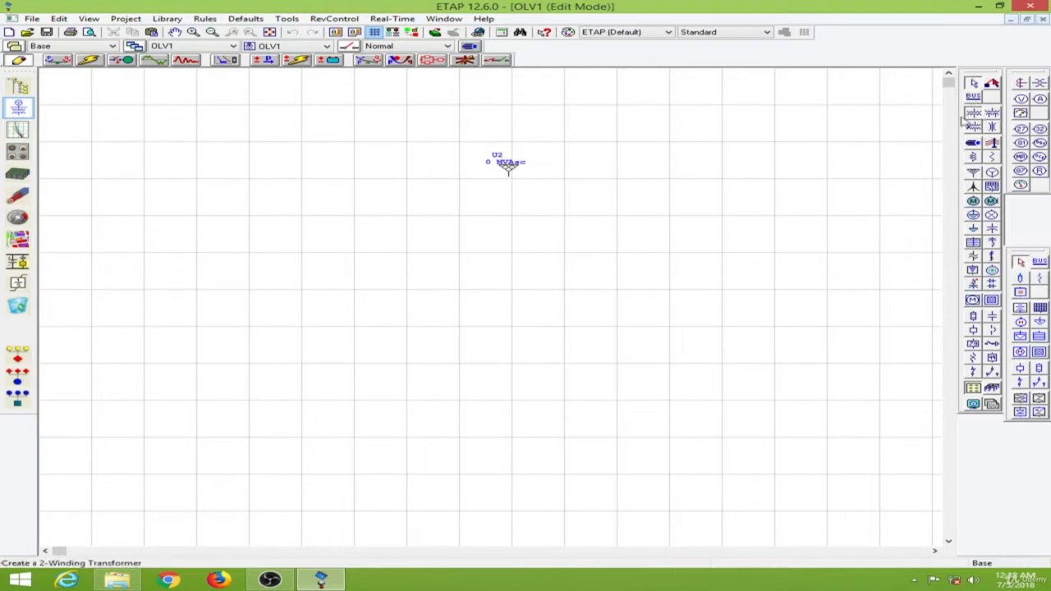
click(509, 242)
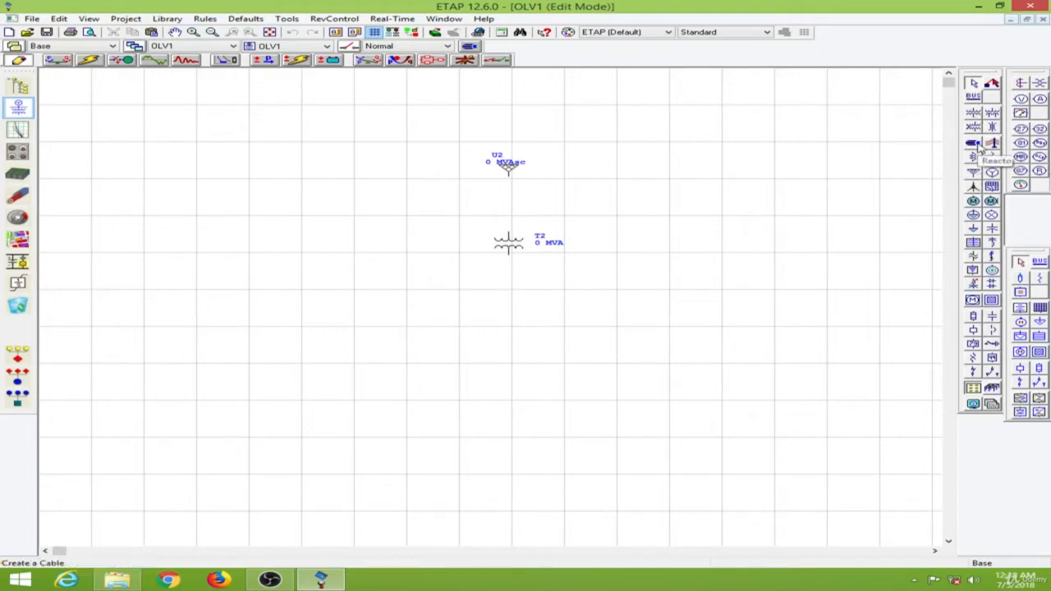
Step: Place a cable below the transformer and a lumped load below the cable
click(973, 142)
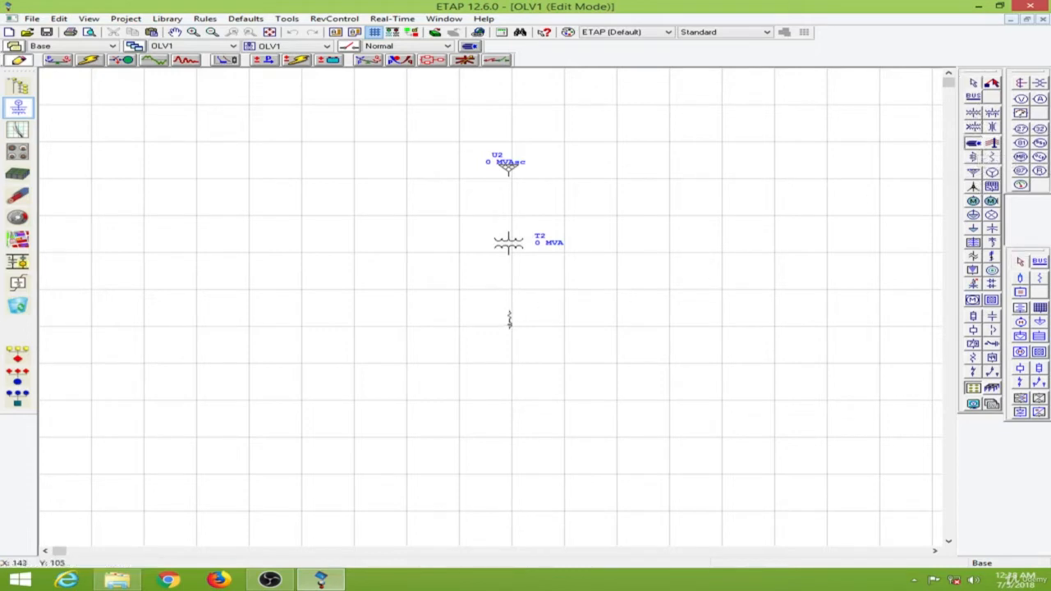
click(510, 320)
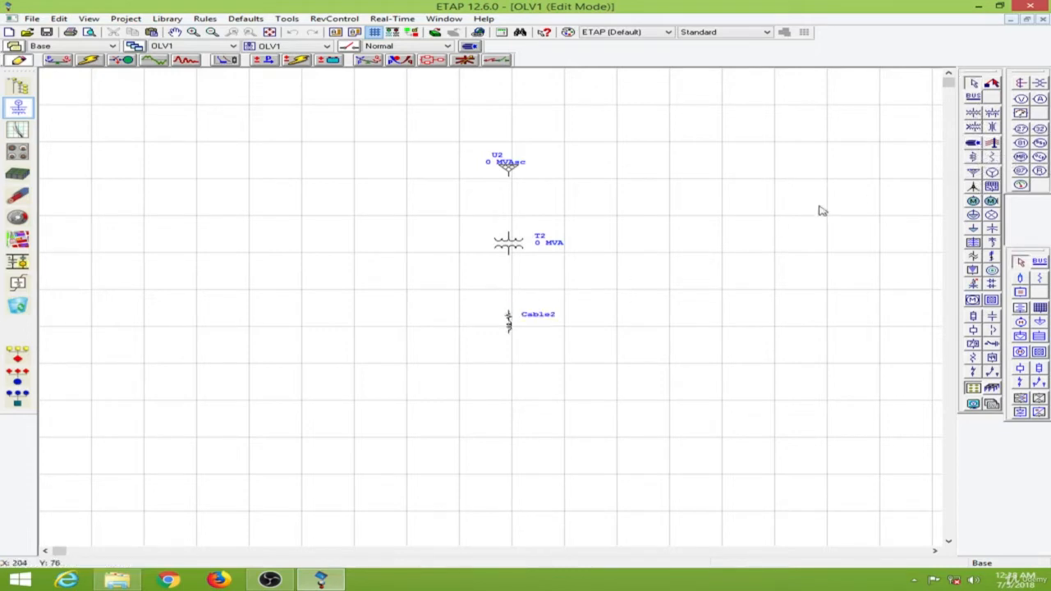
click(973, 214)
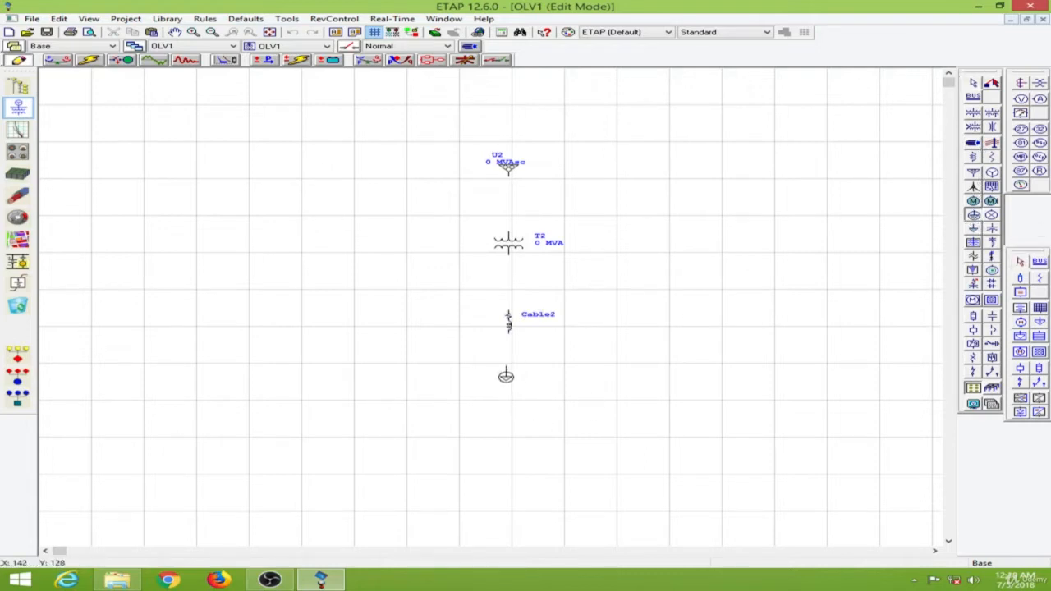
click(506, 377)
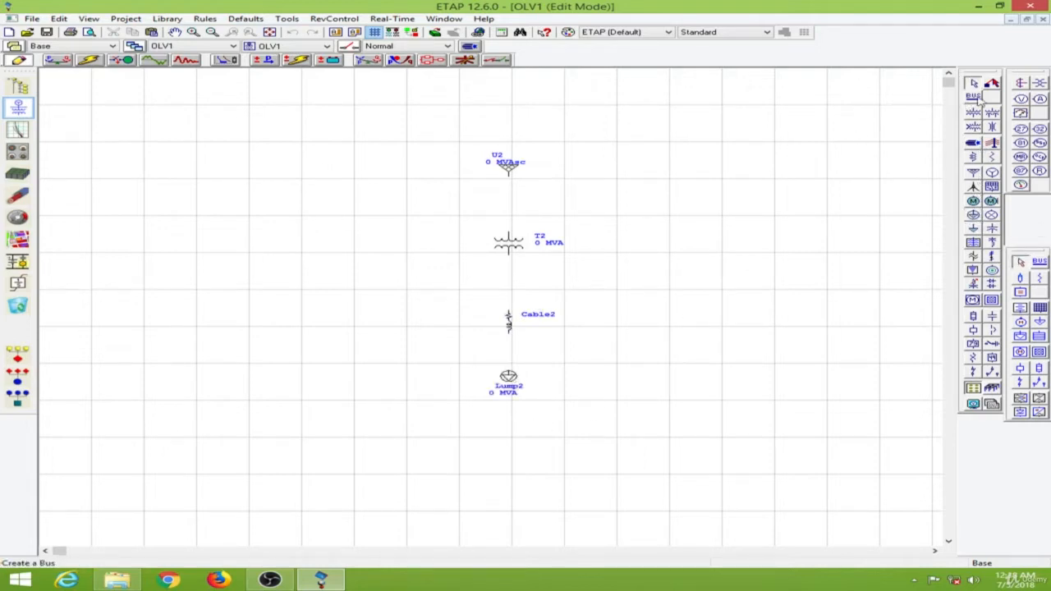
Step: Add three buses: between grid and transformer, transformer and cable, and cable and lumped load
click(974, 96)
click(508, 208)
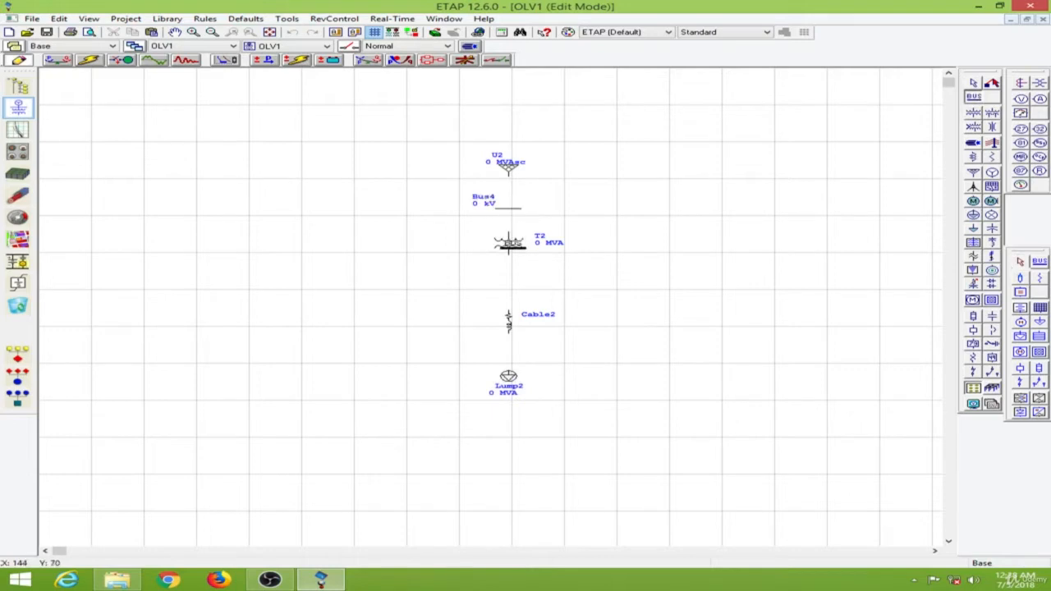
click(505, 284)
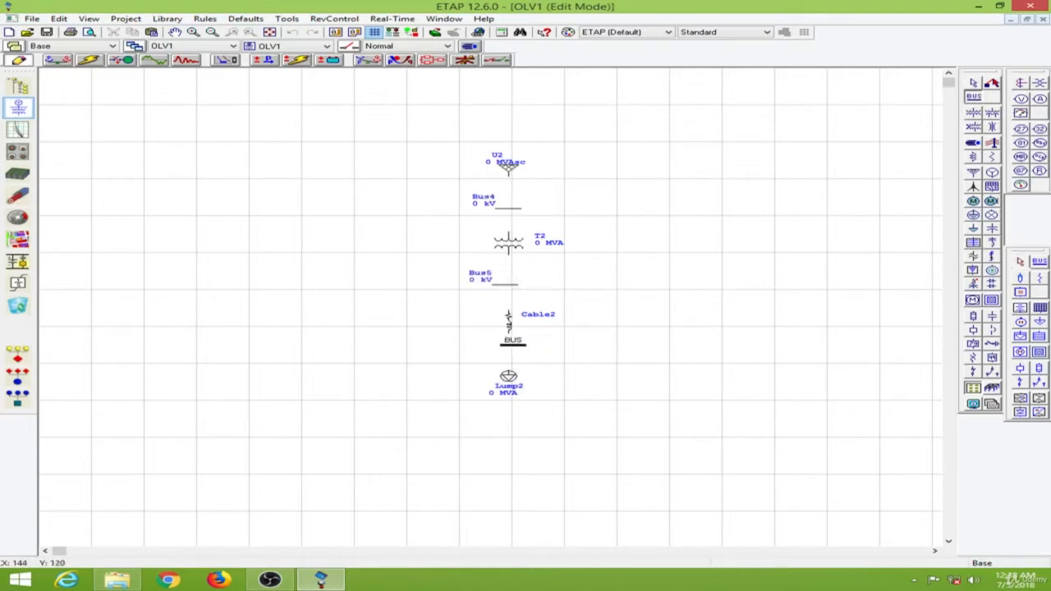
click(505, 349)
key(Escape)
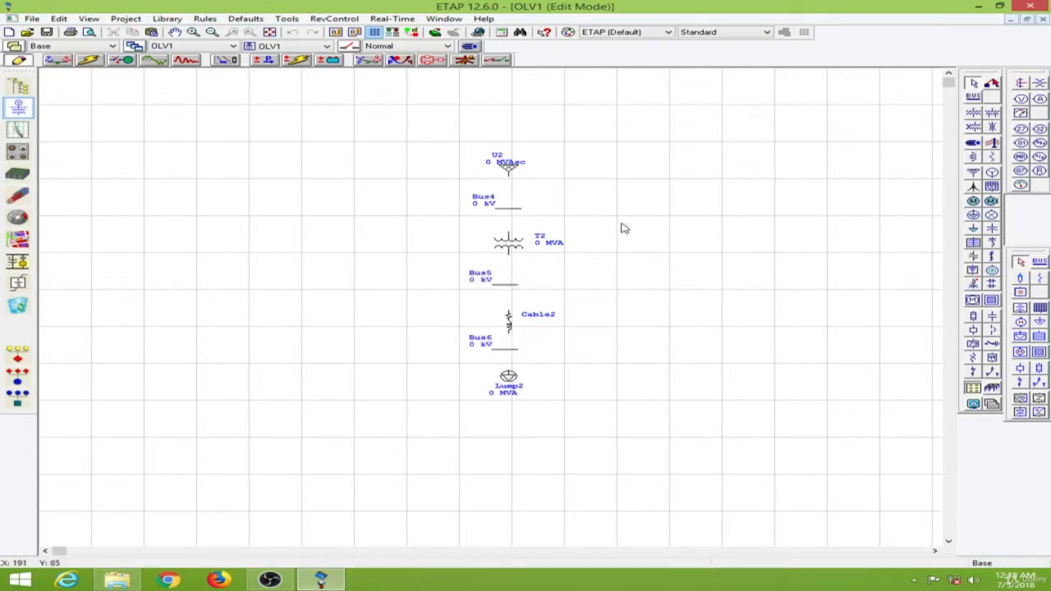
Step: Connect the power grid, transformer and cable terminals to their adjacent buses
mouse_move(507, 175)
mouse_down()
mouse_move(509, 225)
mouse_move(509, 208)
mouse_up()
mouse_move(509, 256)
mouse_down()
mouse_move(509, 309)
mouse_move(509, 284)
mouse_up()
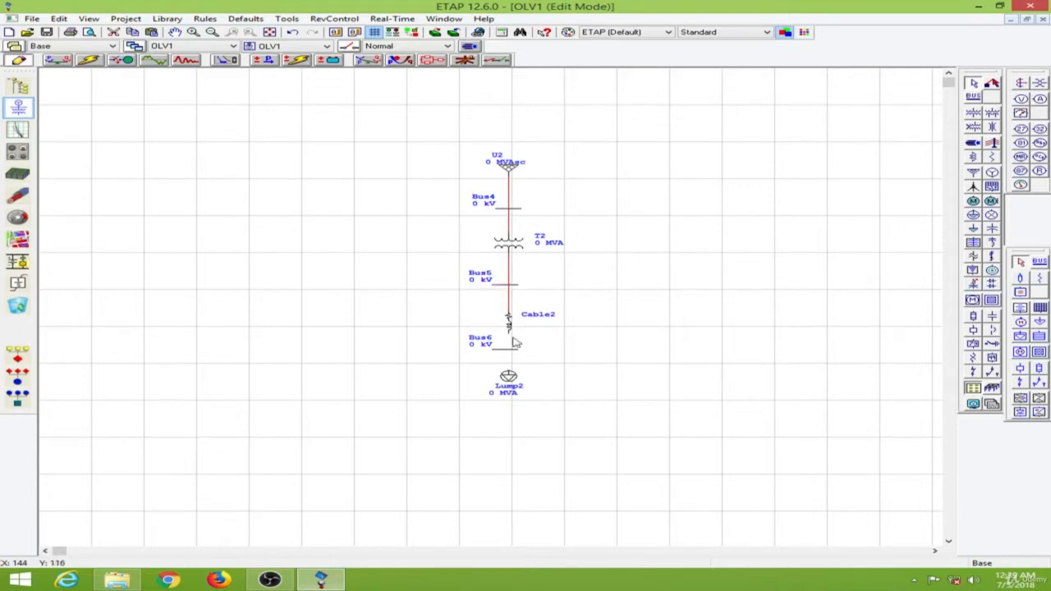
drag(509, 328, 510, 350)
click(622, 313)
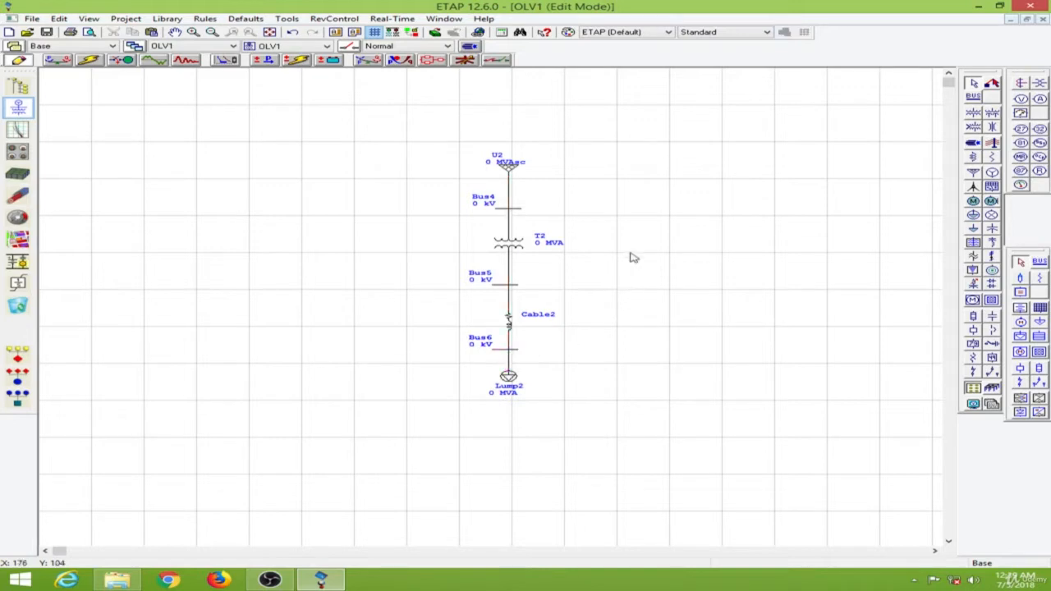
Step: Open the power grid's editor and set its rated voltage to 11 kV
click(512, 168)
double_click(512, 168)
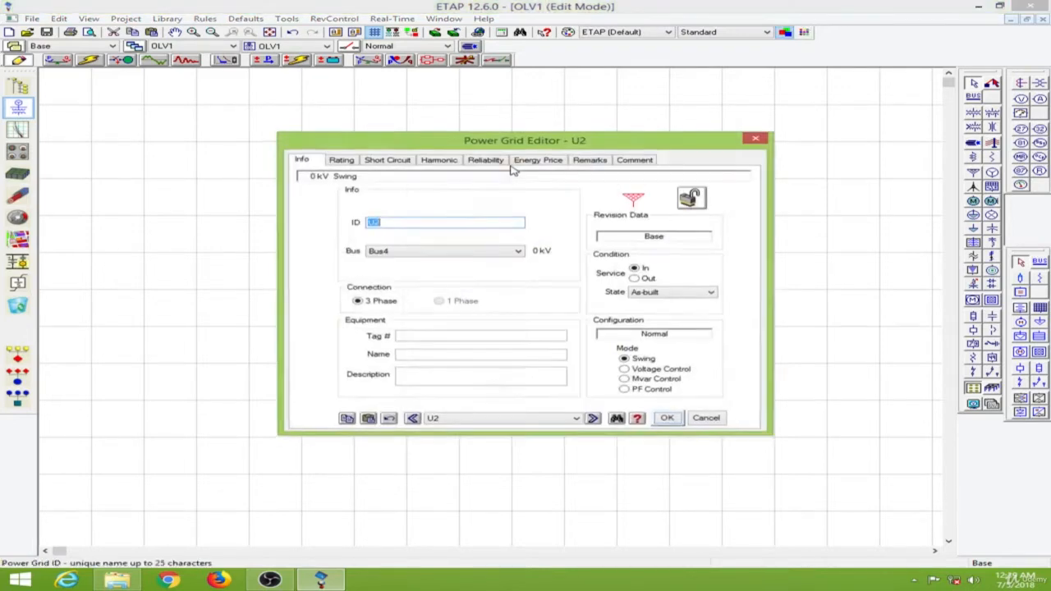
click(343, 162)
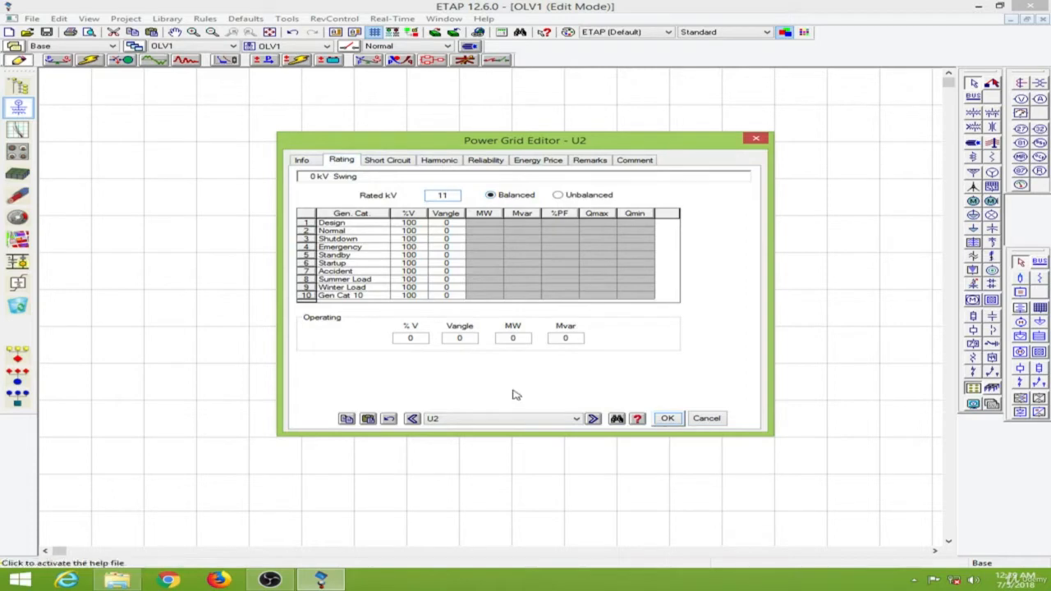
Step: Set the grid's three-phase short-circuit rating to 10000 MVAsc with an X/R ratio of 6, and confirm
click(393, 162)
click(375, 283)
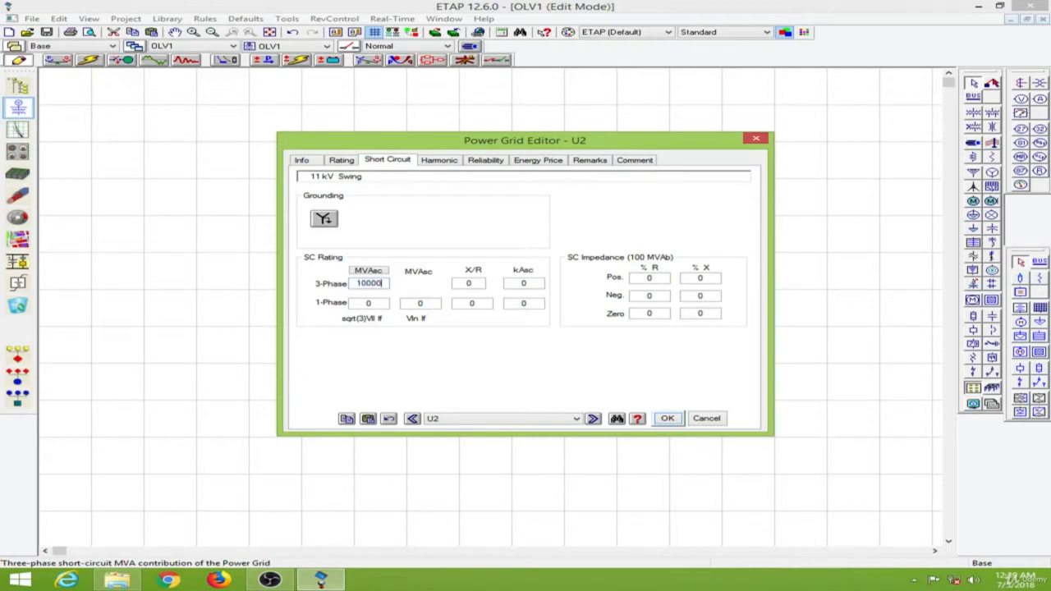
key(Tab)
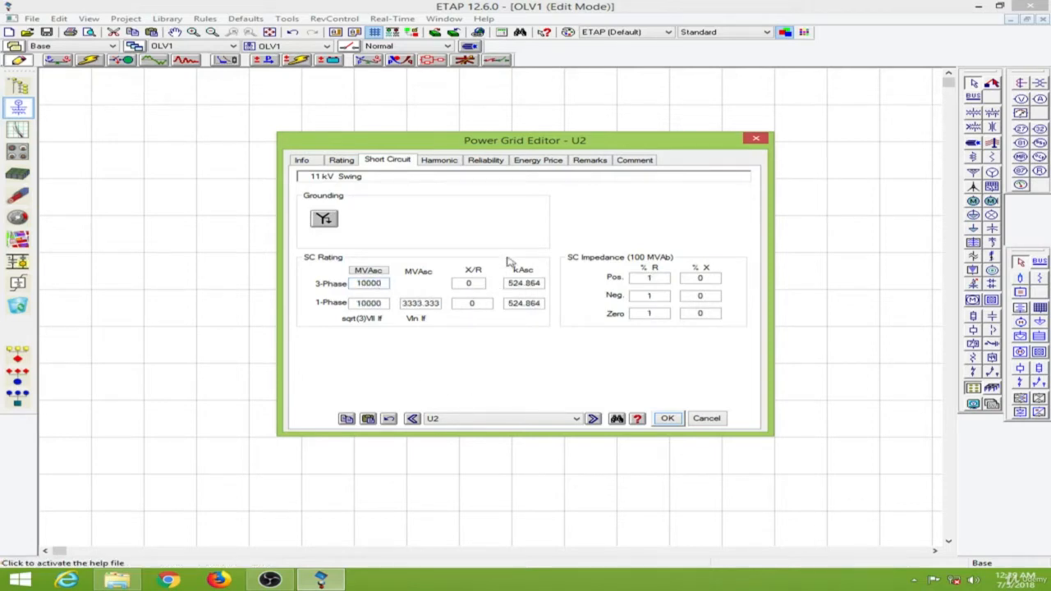
click(473, 283)
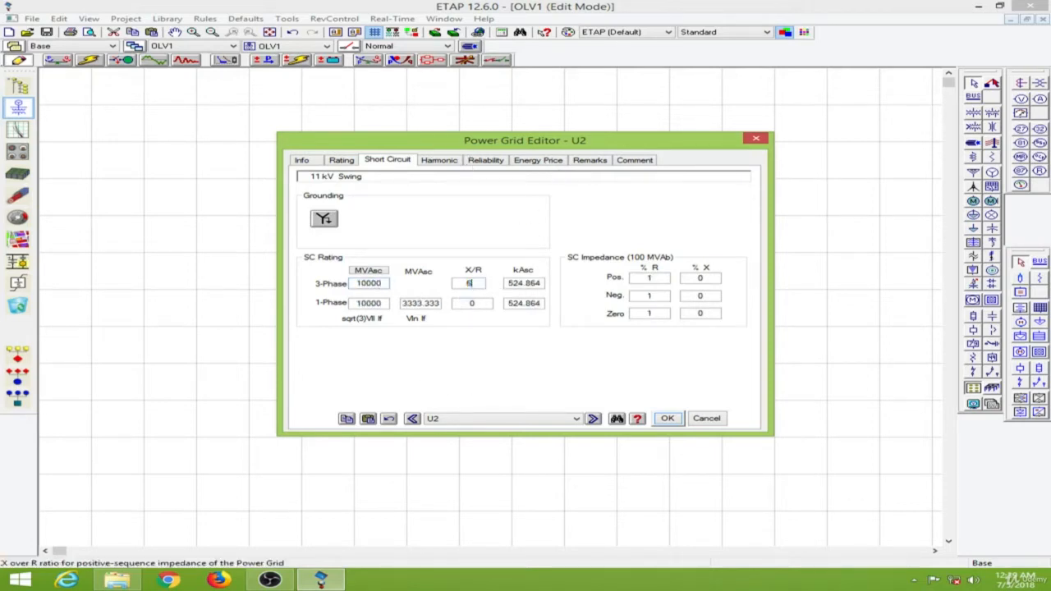
key(Tab)
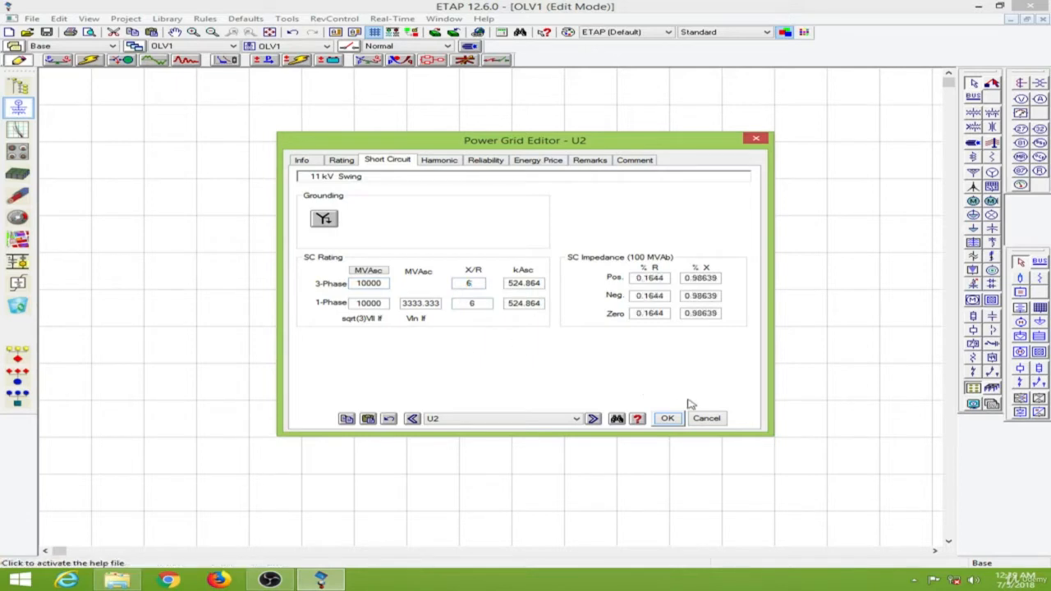
click(667, 418)
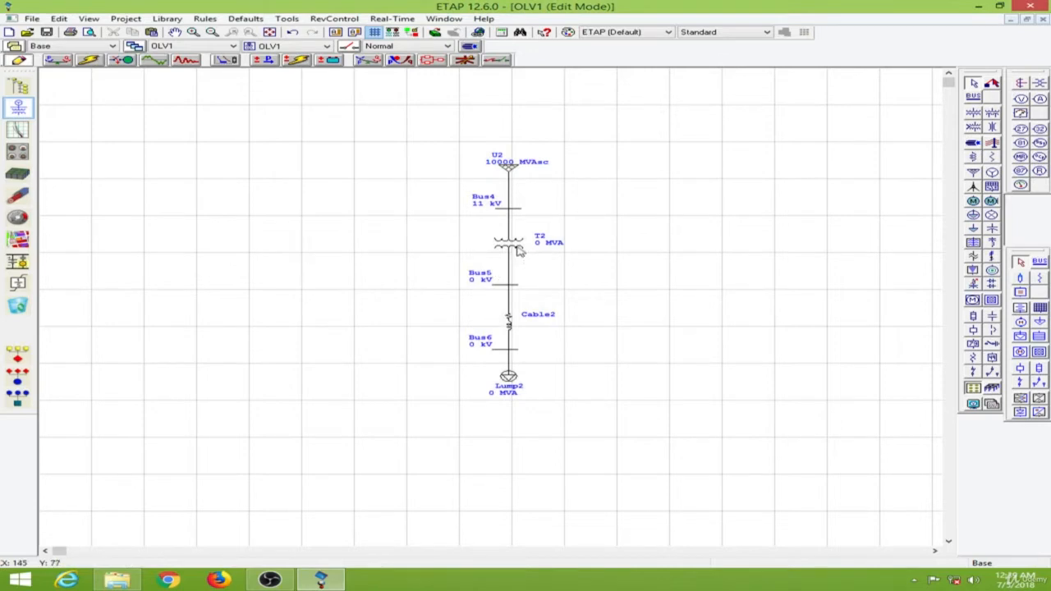
Step: In the transformer's editor, set the secondary voltage to 0.415 kV and the rated power to 100 kVA
click(518, 250)
double_click(519, 250)
click(378, 135)
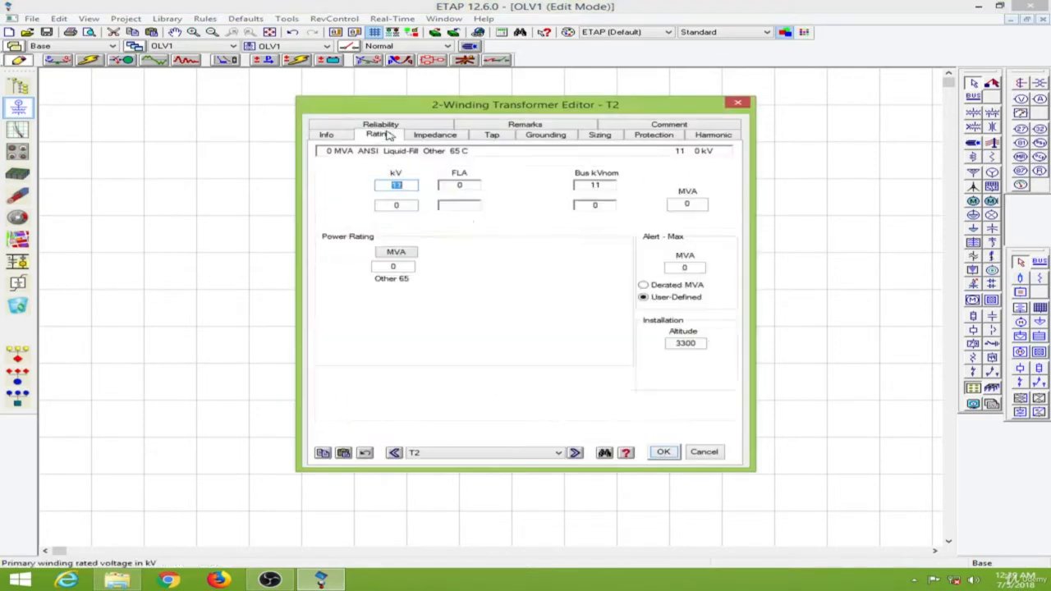
click(412, 205)
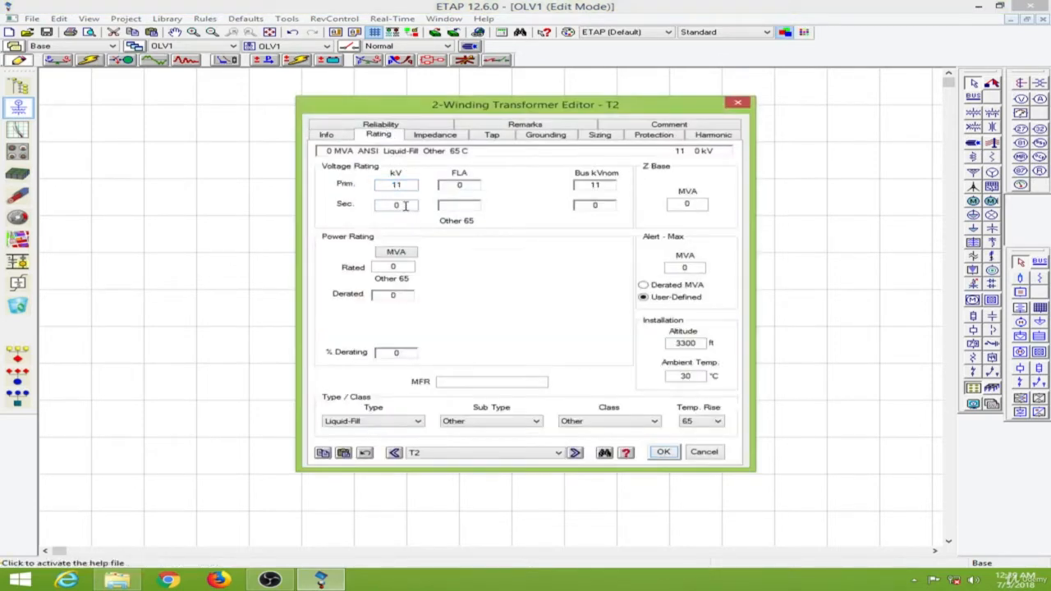
click(409, 205)
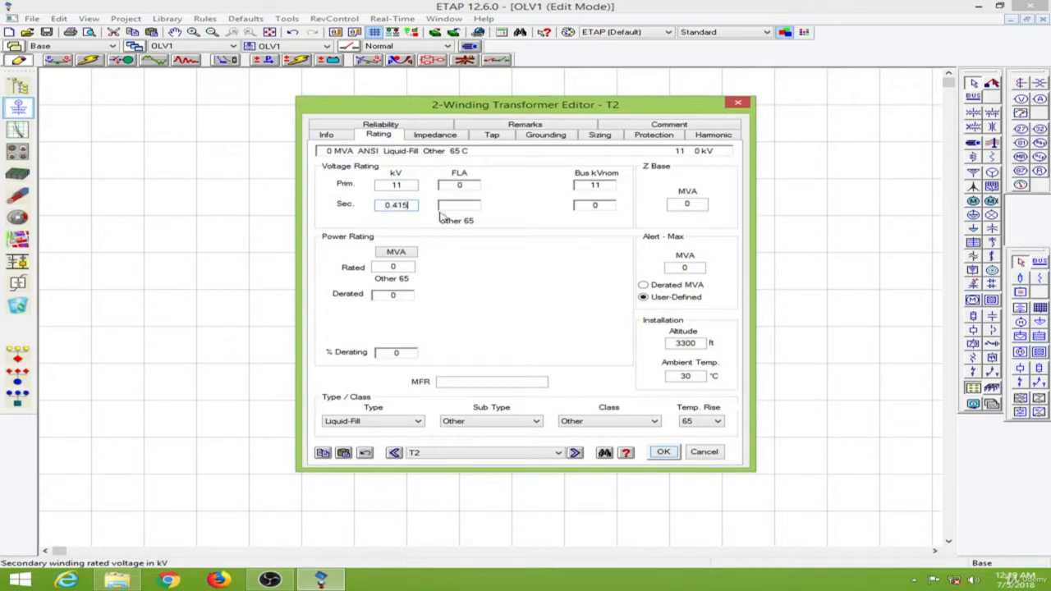
click(455, 252)
click(395, 251)
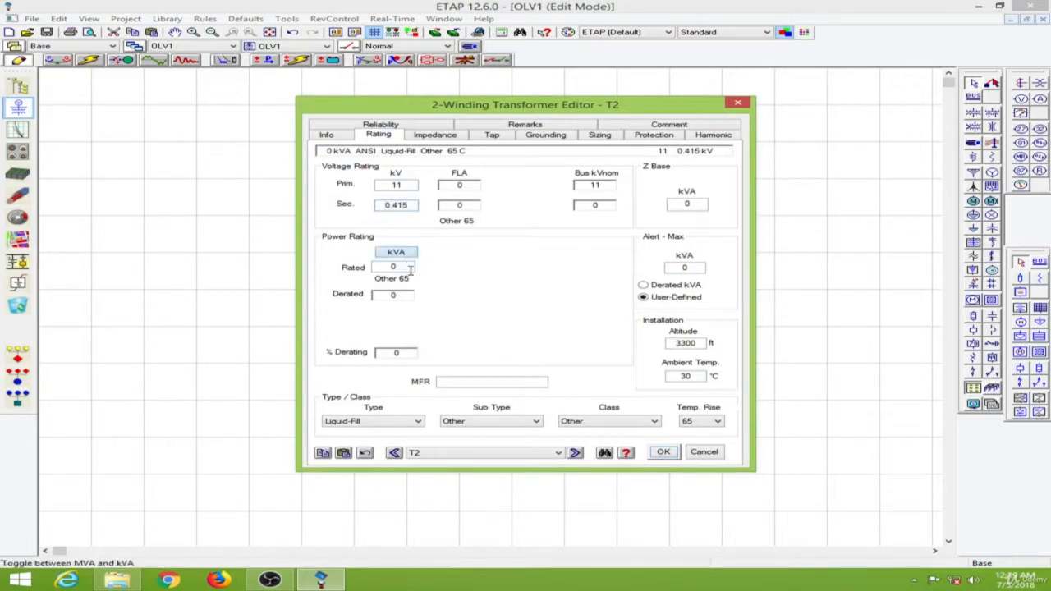
click(400, 267)
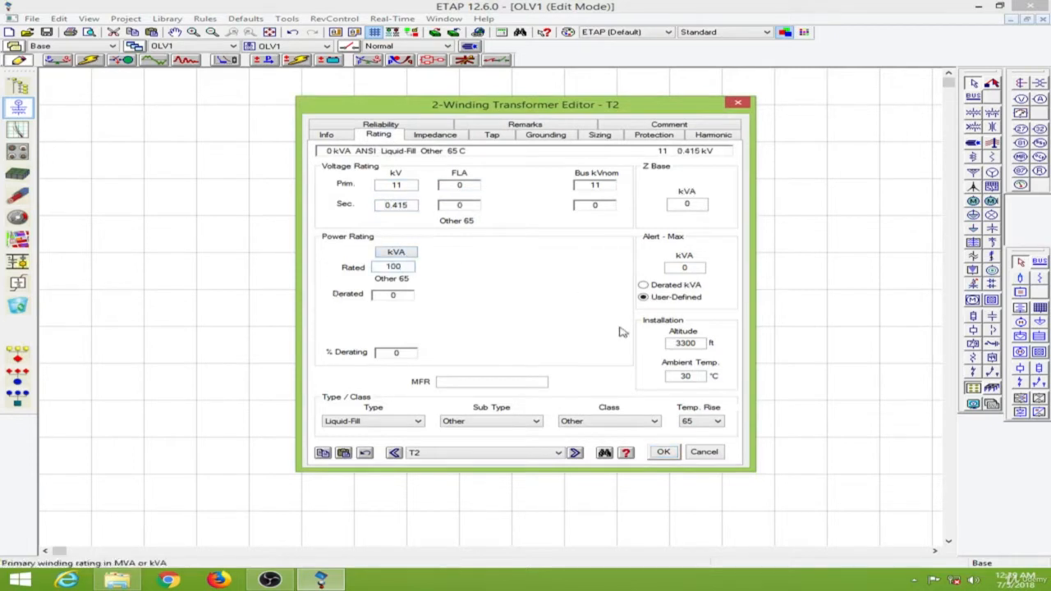
key(Tab)
Step: Apply typical Z & X/R impedance and typical no-load test values to the transformer, and confirm
click(433, 136)
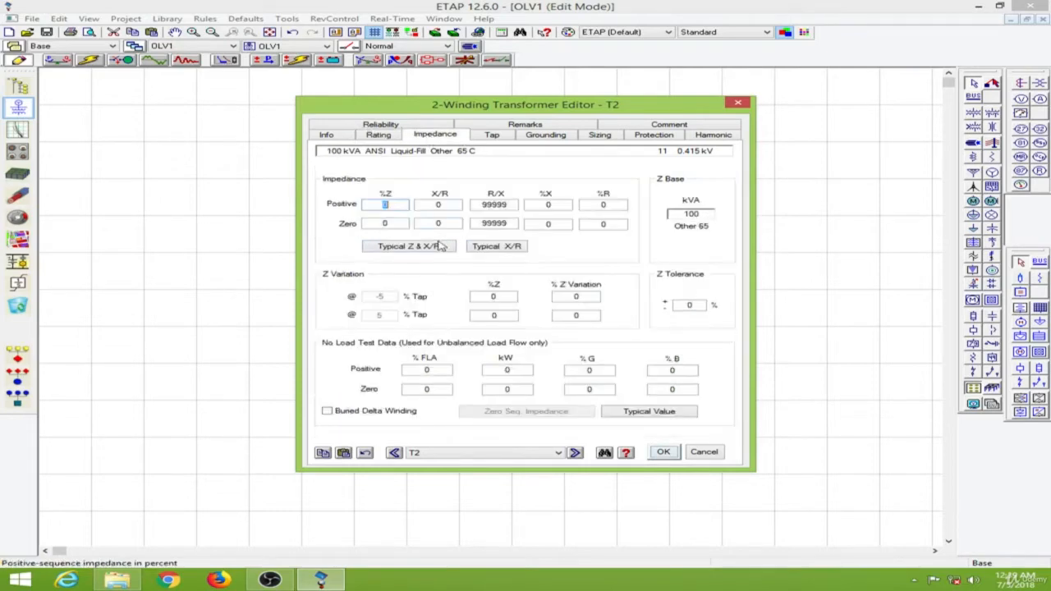
click(422, 248)
click(646, 411)
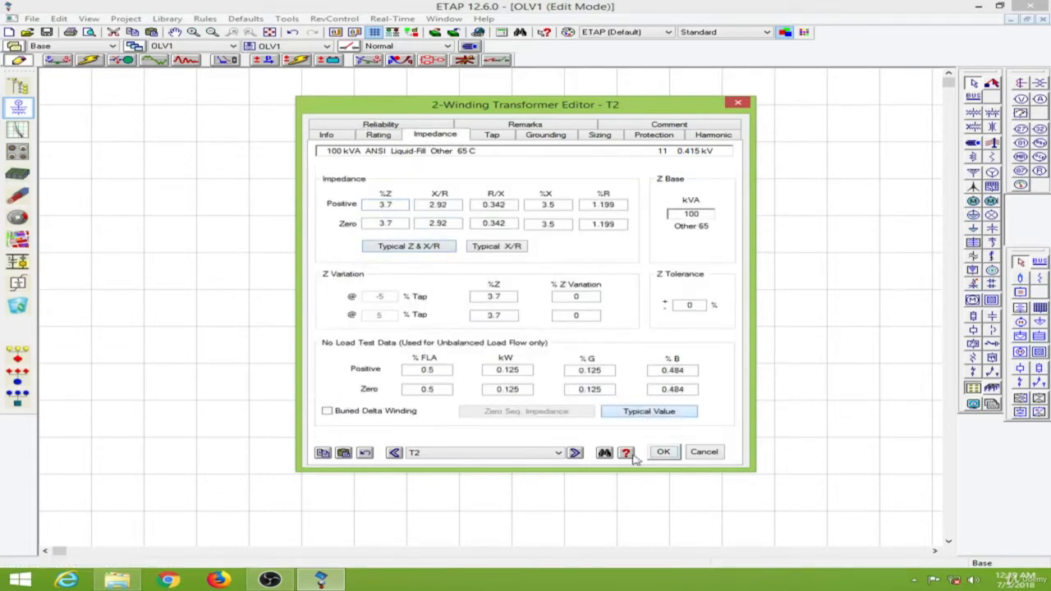
click(662, 453)
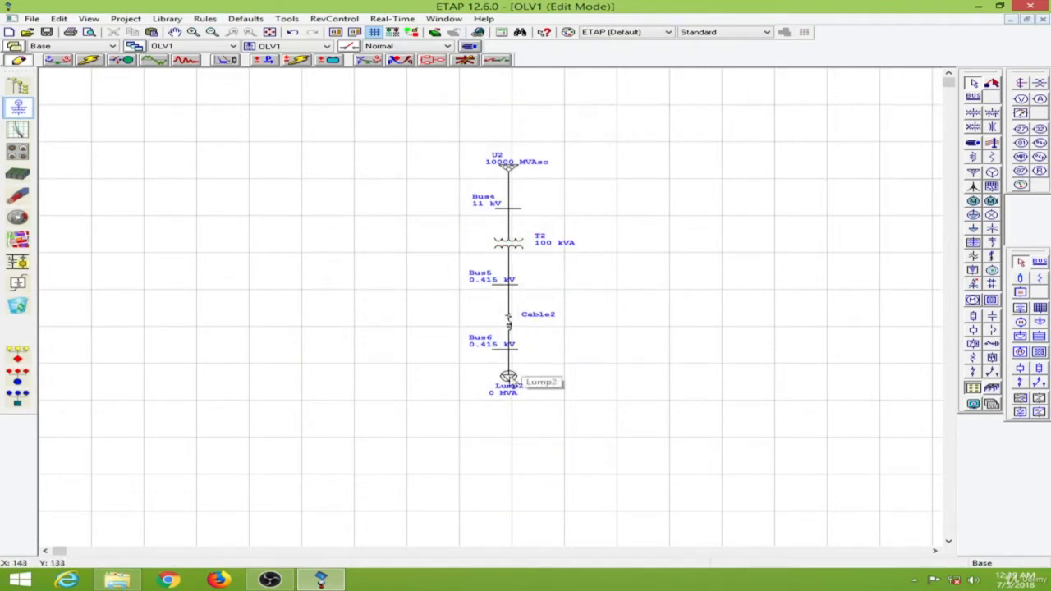
Step: Set the lumped load's rating to 50 kVA at 90% power factor, and confirm
double_click(509, 378)
click(368, 141)
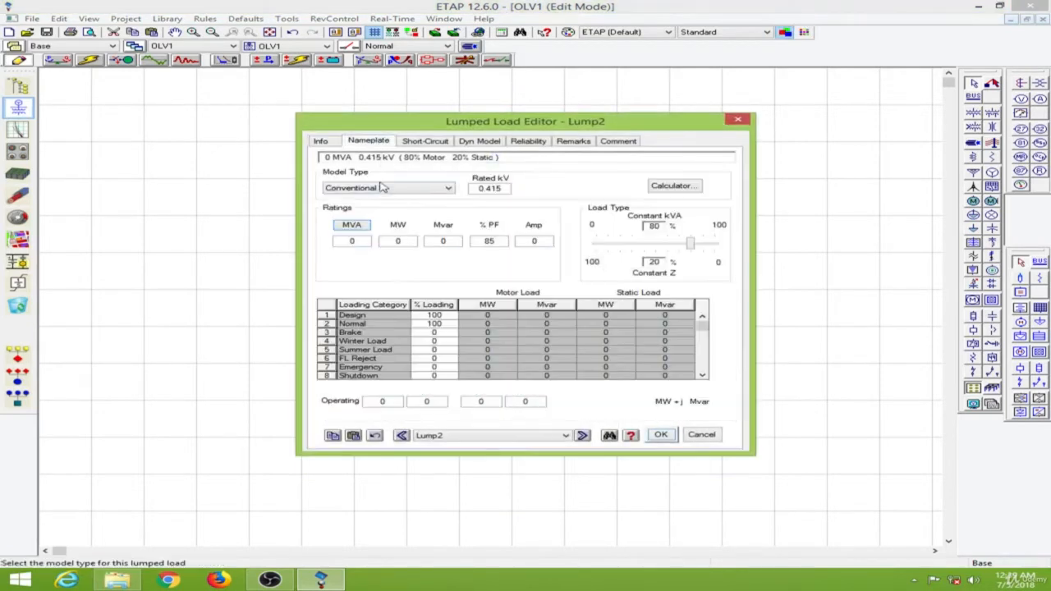
click(351, 225)
double_click(352, 240)
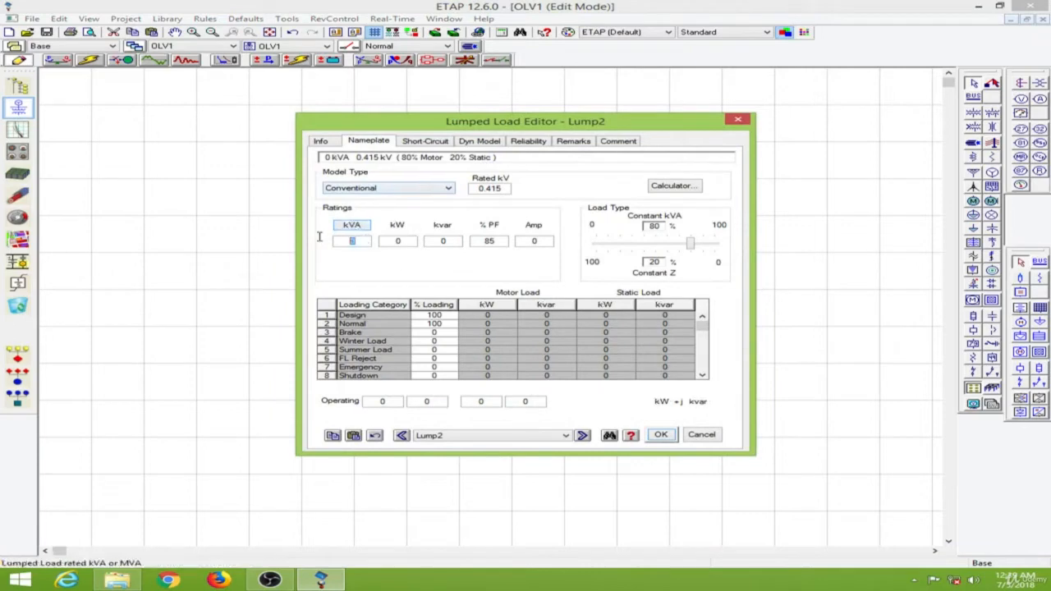
text(50)
key(Tab)
double_click(497, 241)
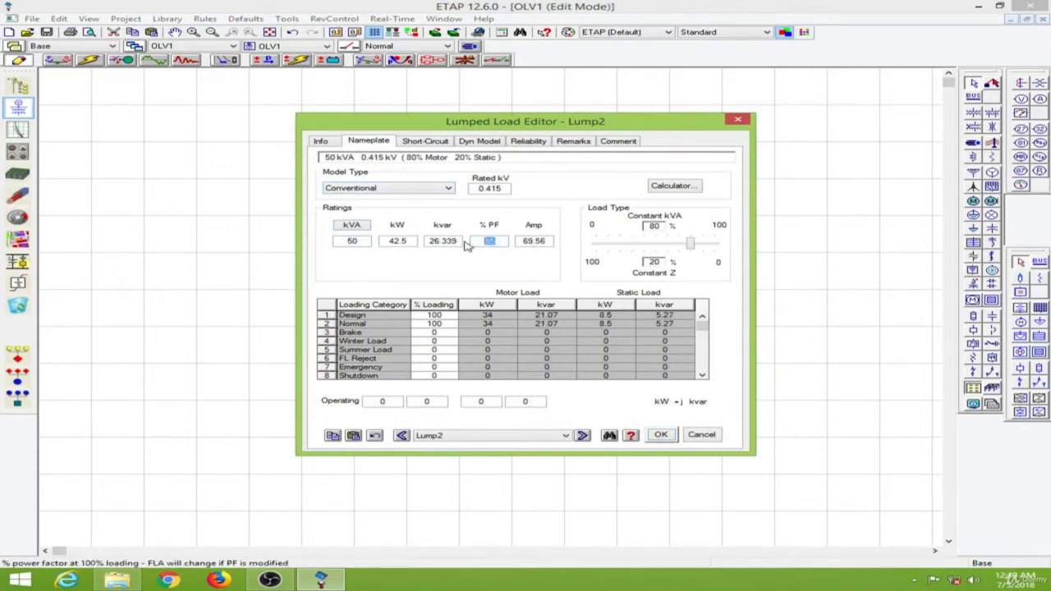
text(90)
key(Tab)
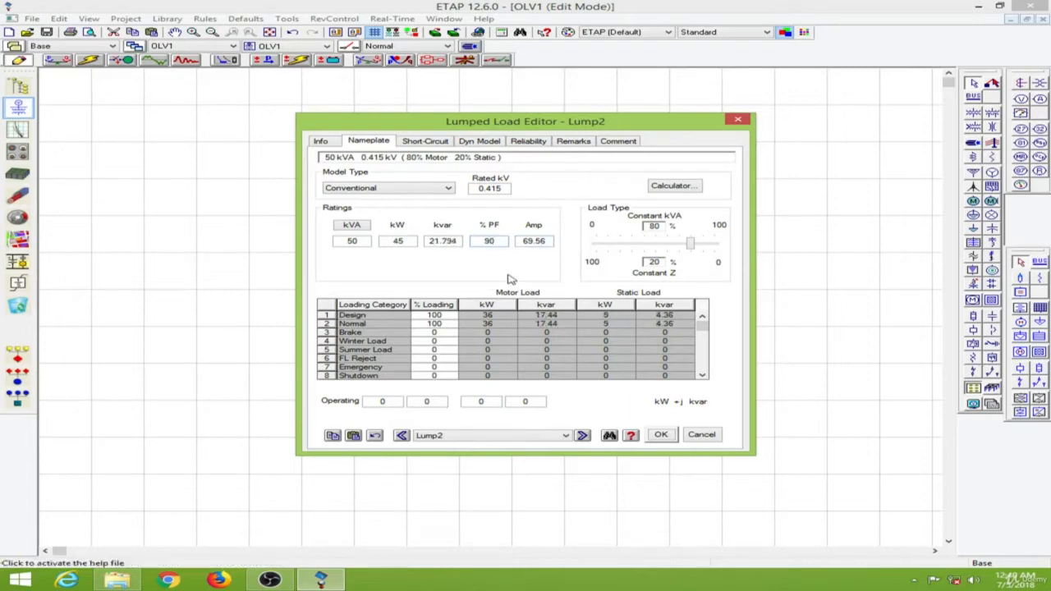
click(661, 434)
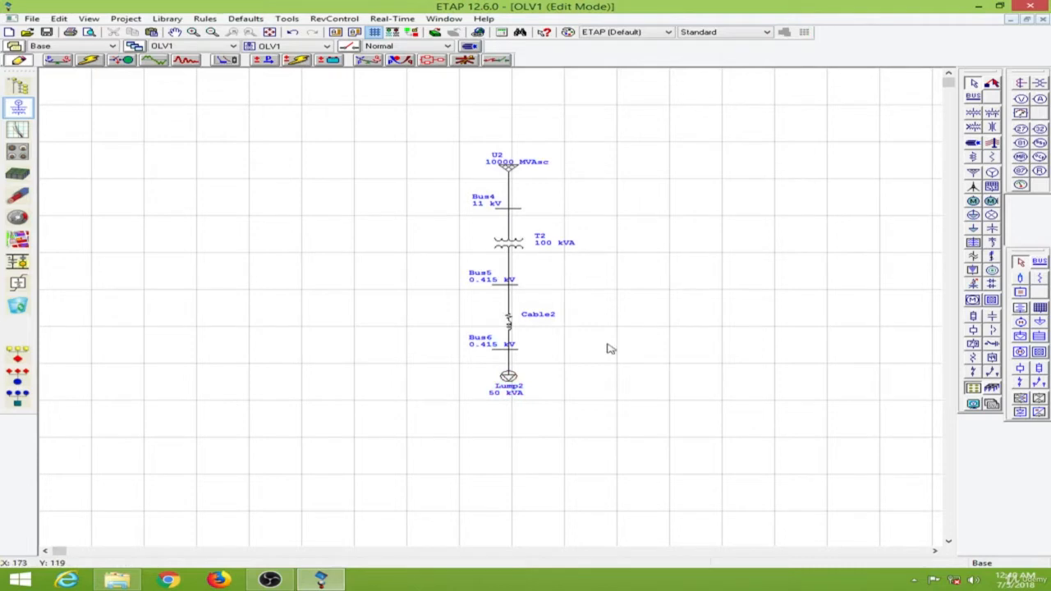
Step: Open the cable's editor and set its length to 20 m with a 10% tolerance
click(509, 324)
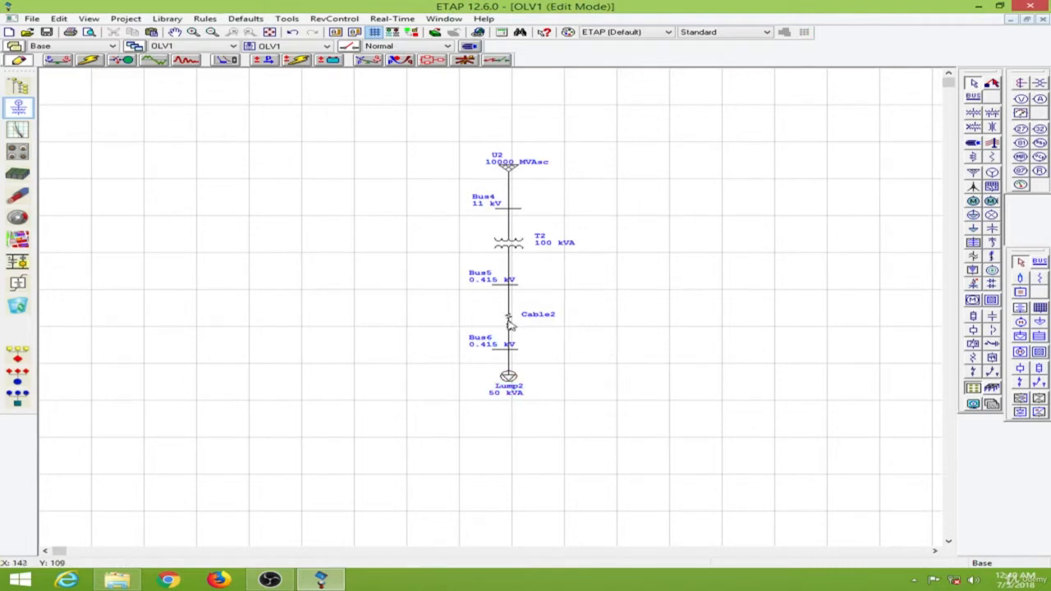
click(764, 309)
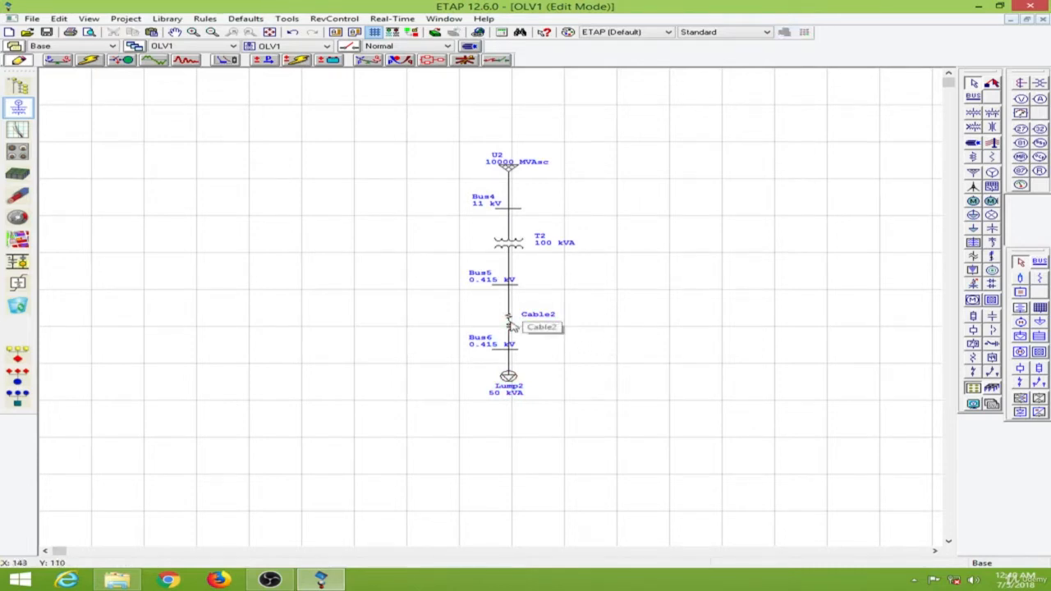
double_click(510, 326)
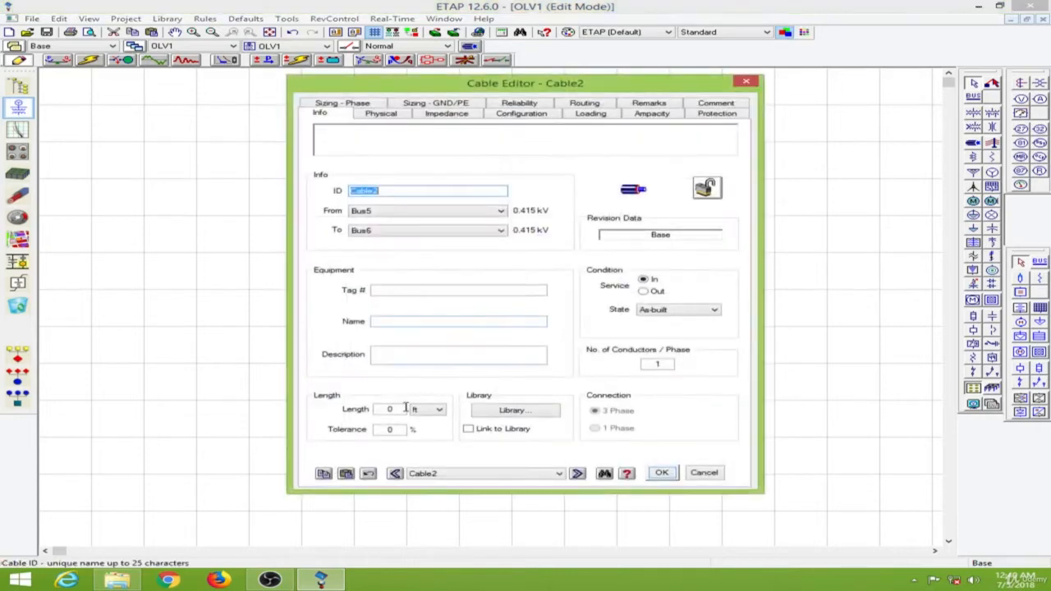
click(381, 409)
click(426, 409)
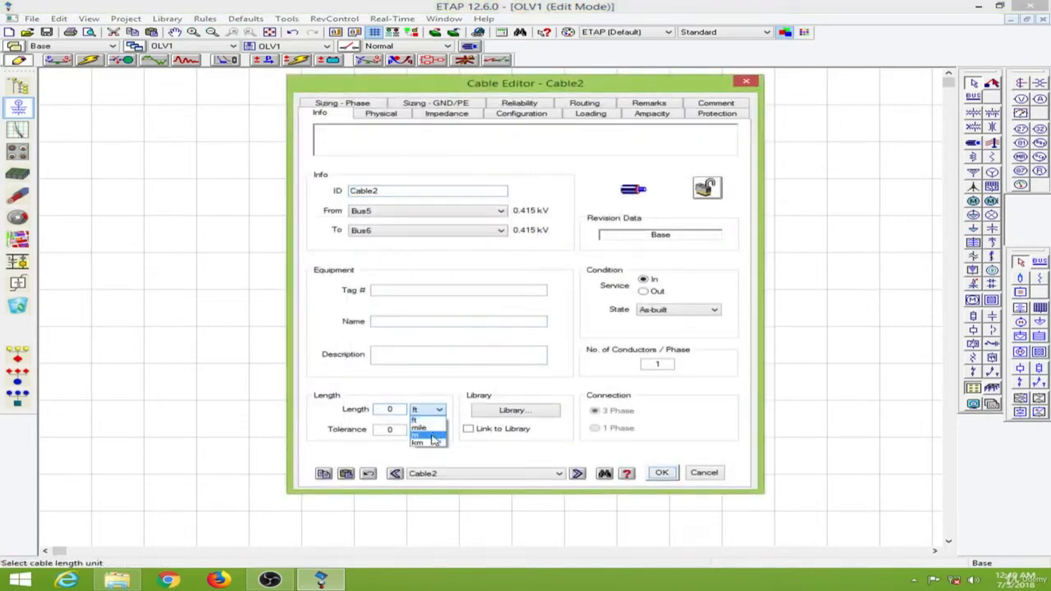
click(434, 440)
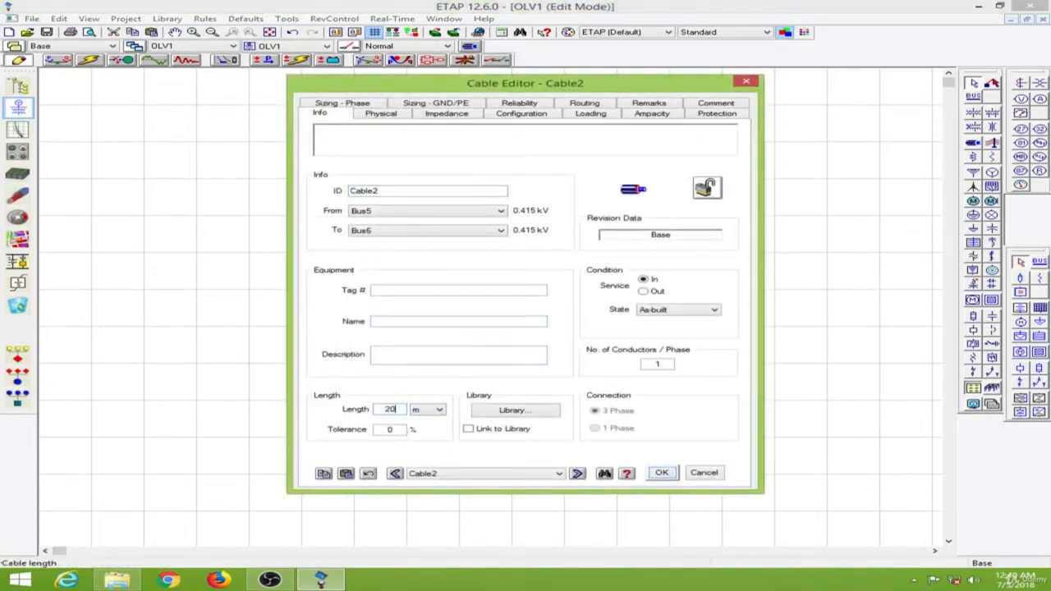
click(383, 429)
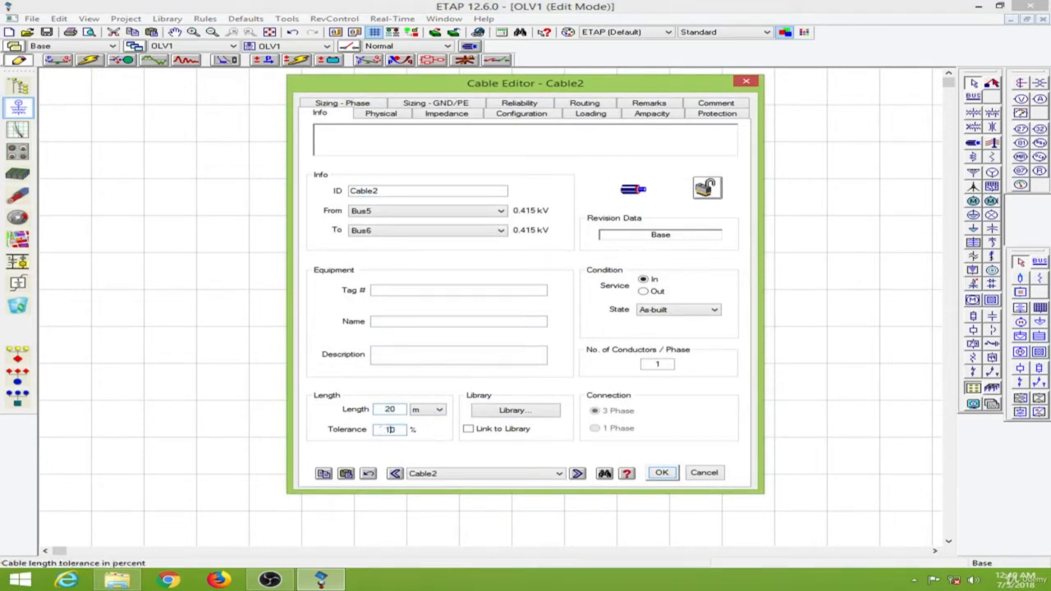
Step: Pick a 60 Hz, 0.6 kV, 3/C aluminium rubber ICEA cable of size 250 from the cable library, and confirm
click(524, 412)
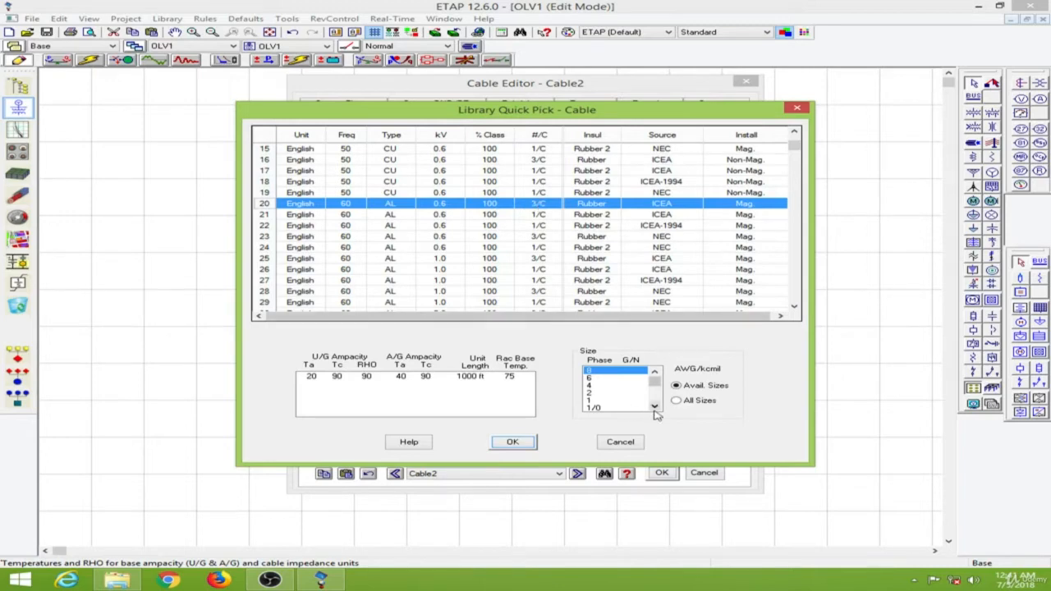
scroll(654, 407, down, 6)
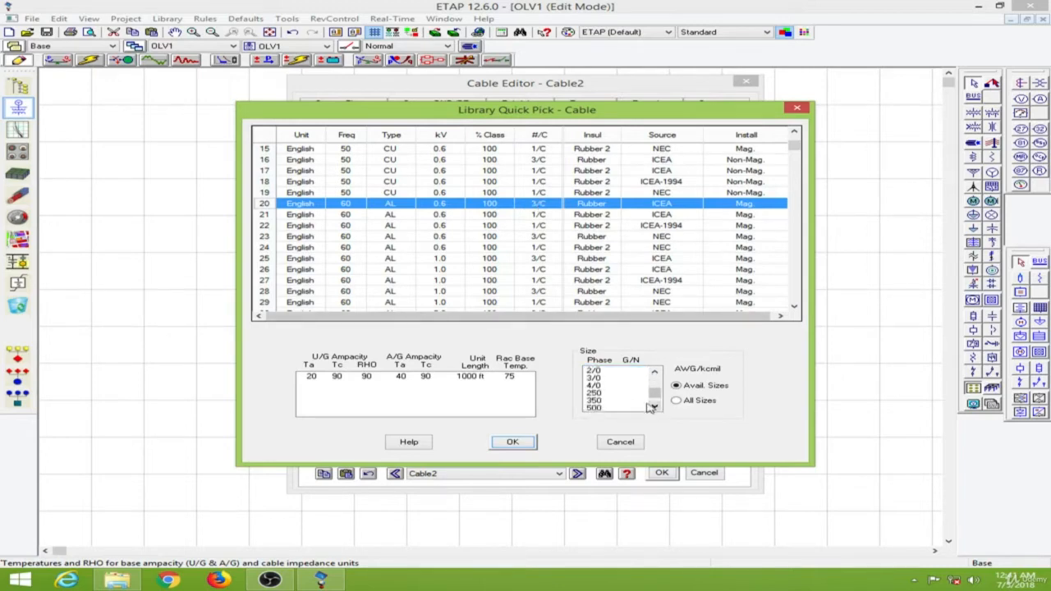
click(611, 393)
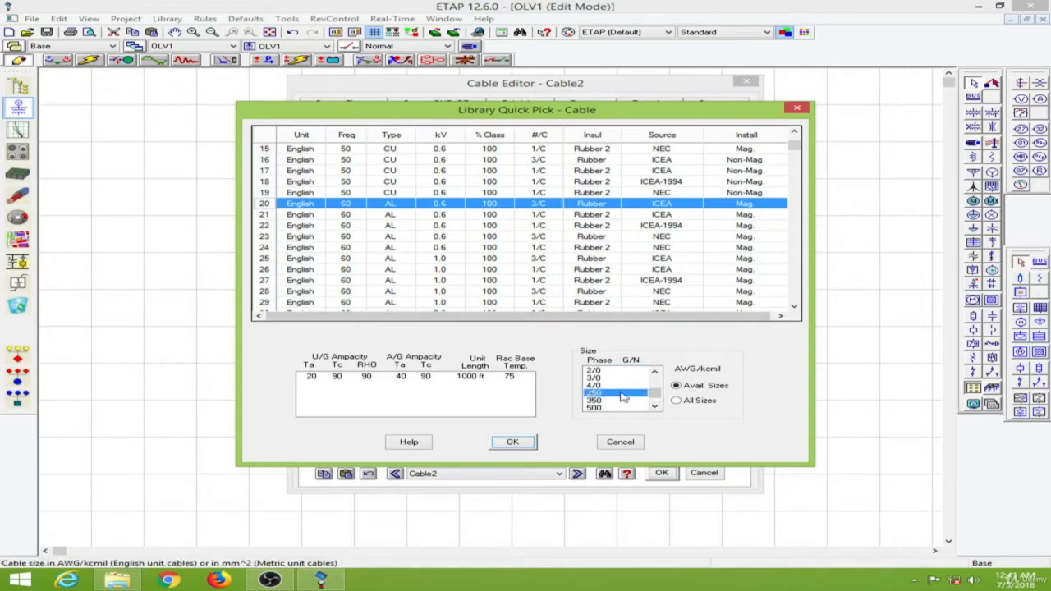
click(513, 443)
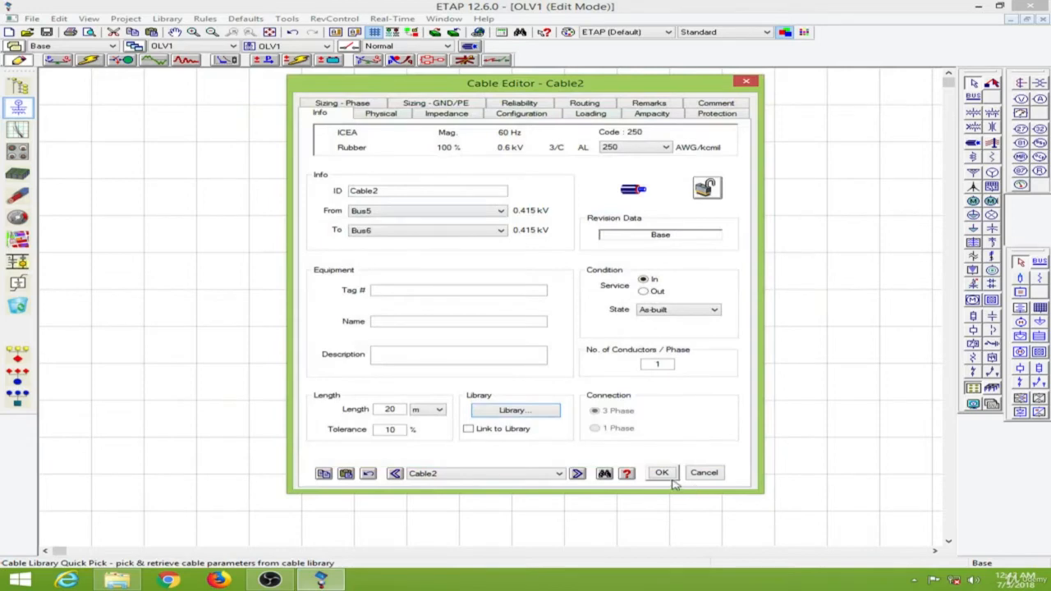
click(667, 475)
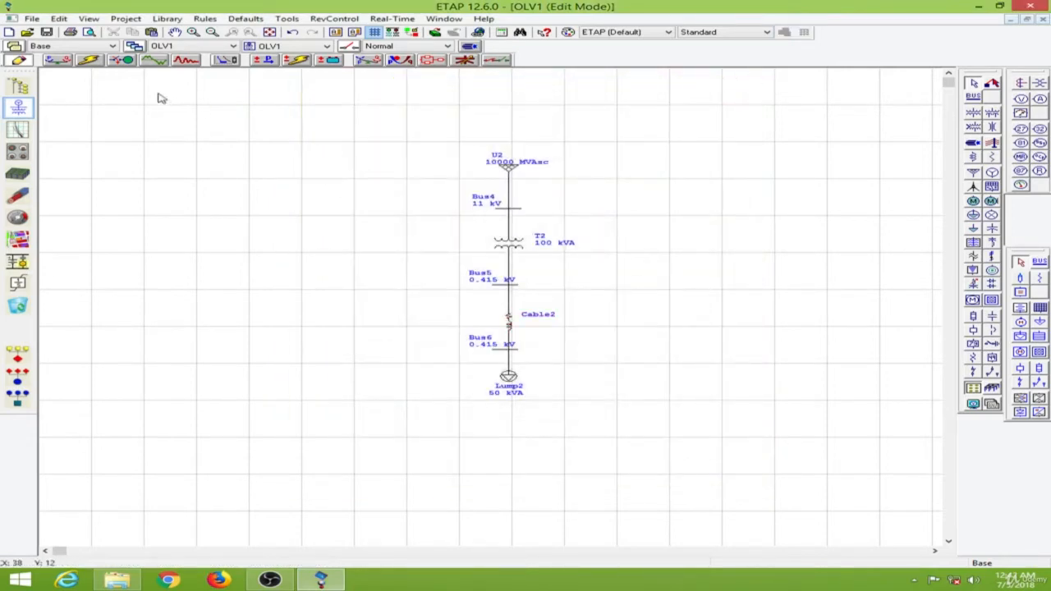
Step: Switch to Load Flow Analysis mode, then open the Cable Pulling Systems study window maximized
click(58, 60)
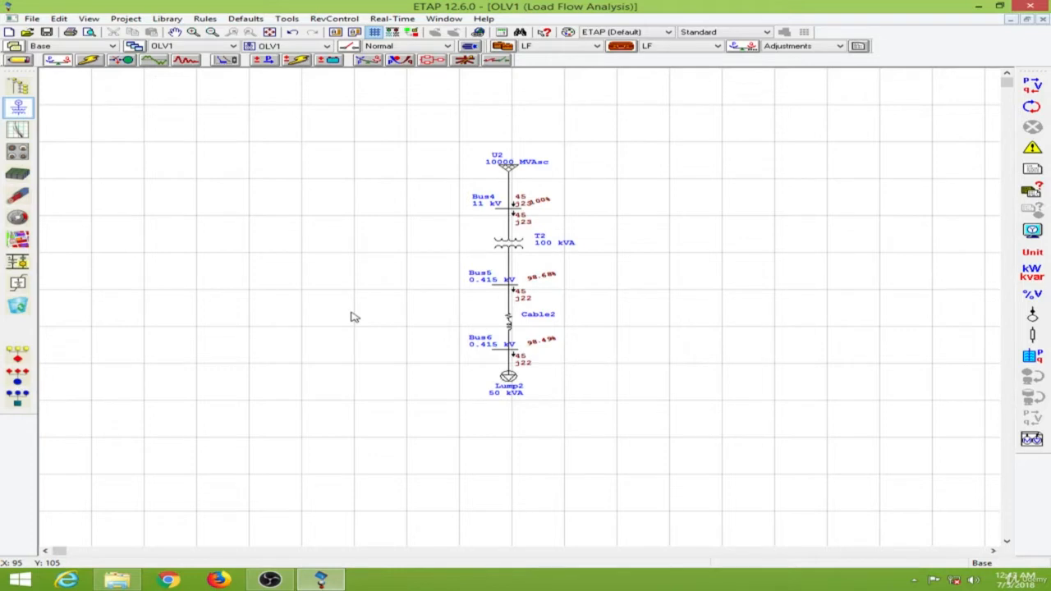
click(20, 194)
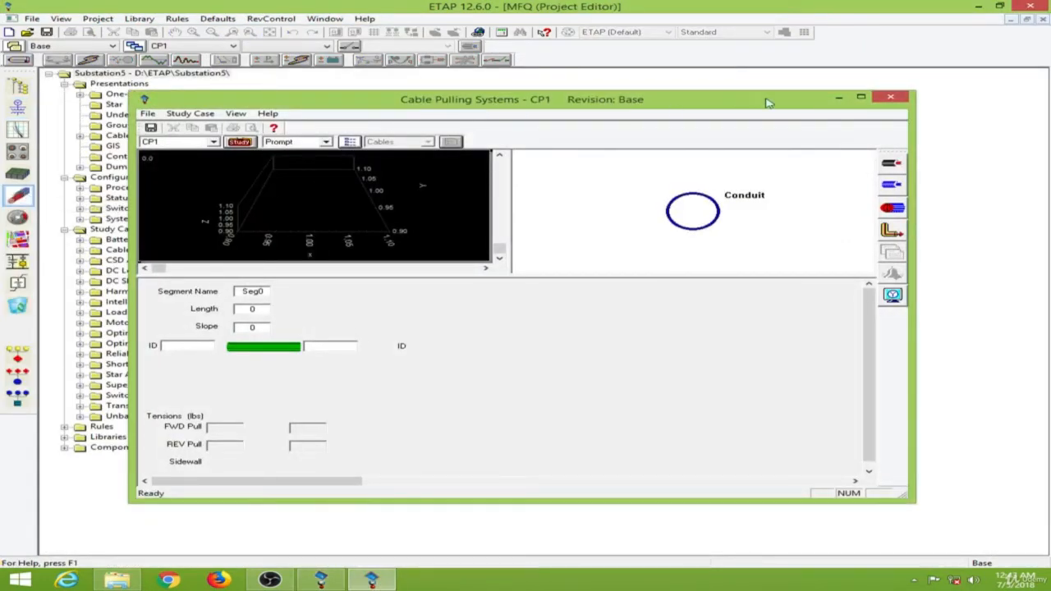
click(860, 97)
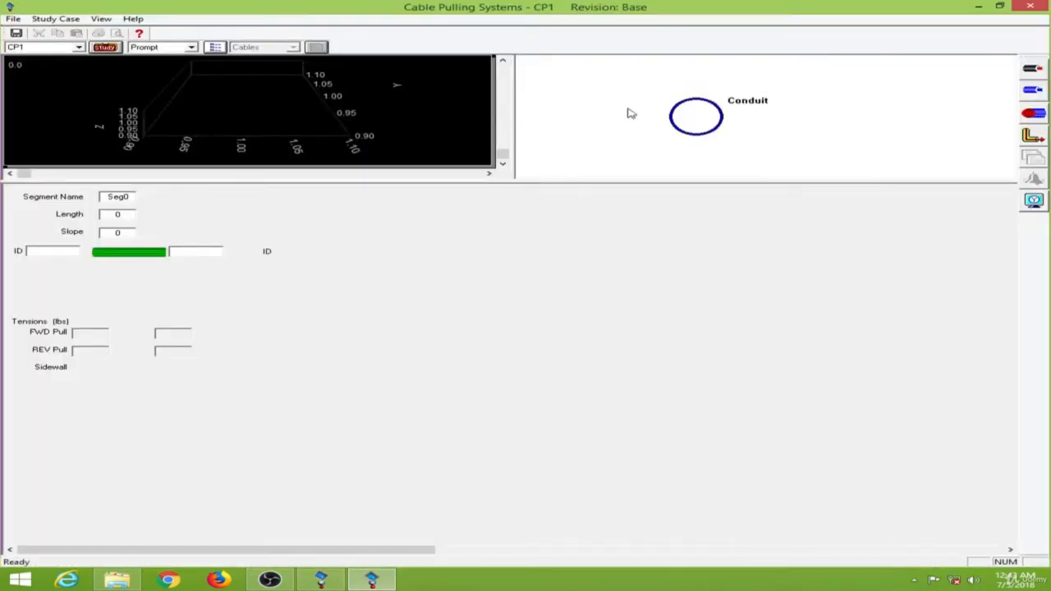
Step: Examine the conduit's type, size, thickness and friction factor settings, and close its properties
double_click(674, 117)
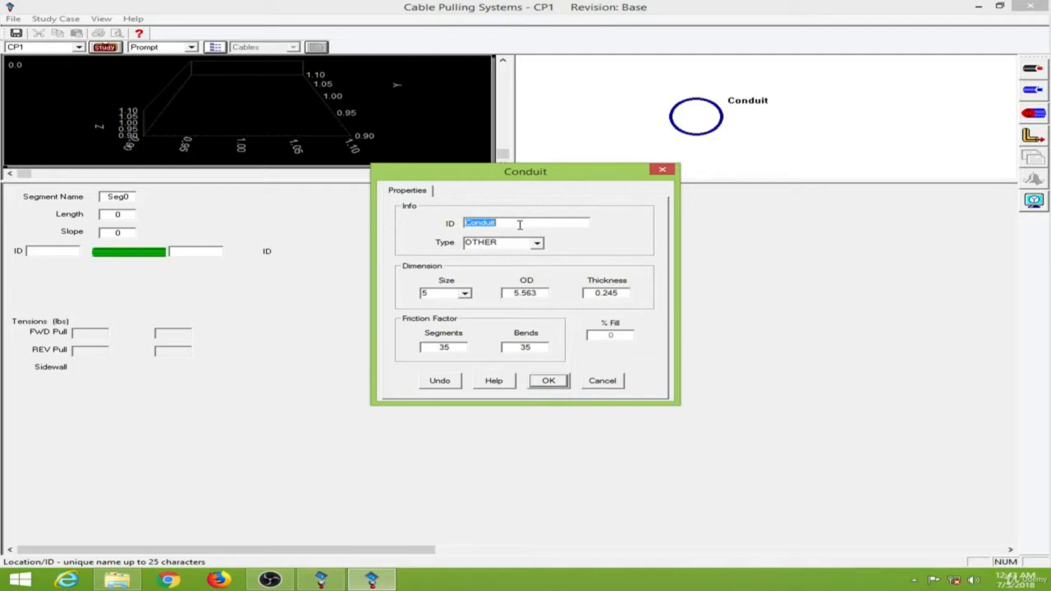
click(539, 243)
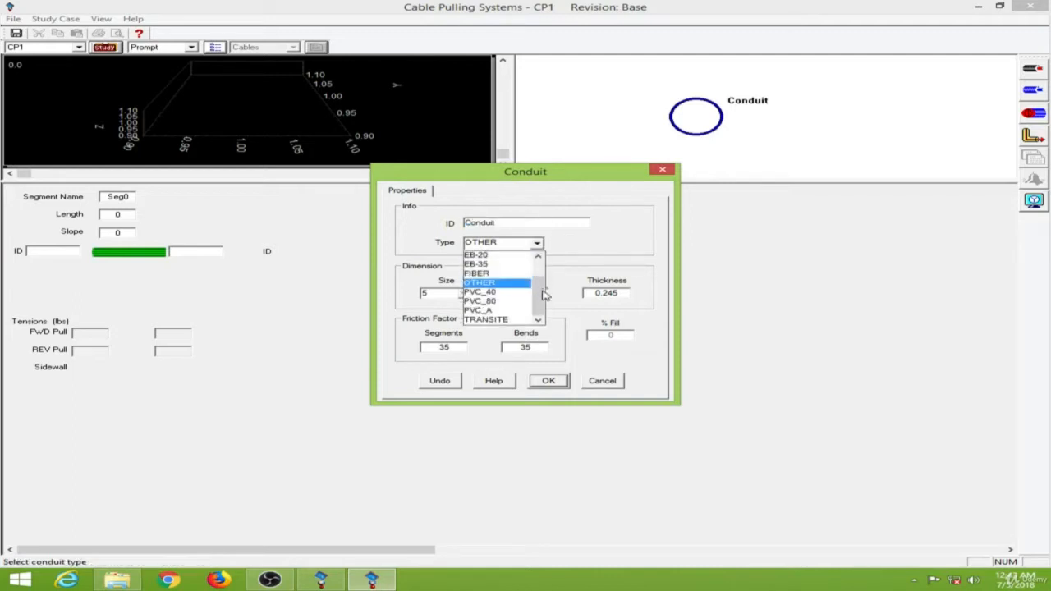
mouse_move(542, 294)
mouse_down()
mouse_move(545, 271)
mouse_move(544, 298)
mouse_up()
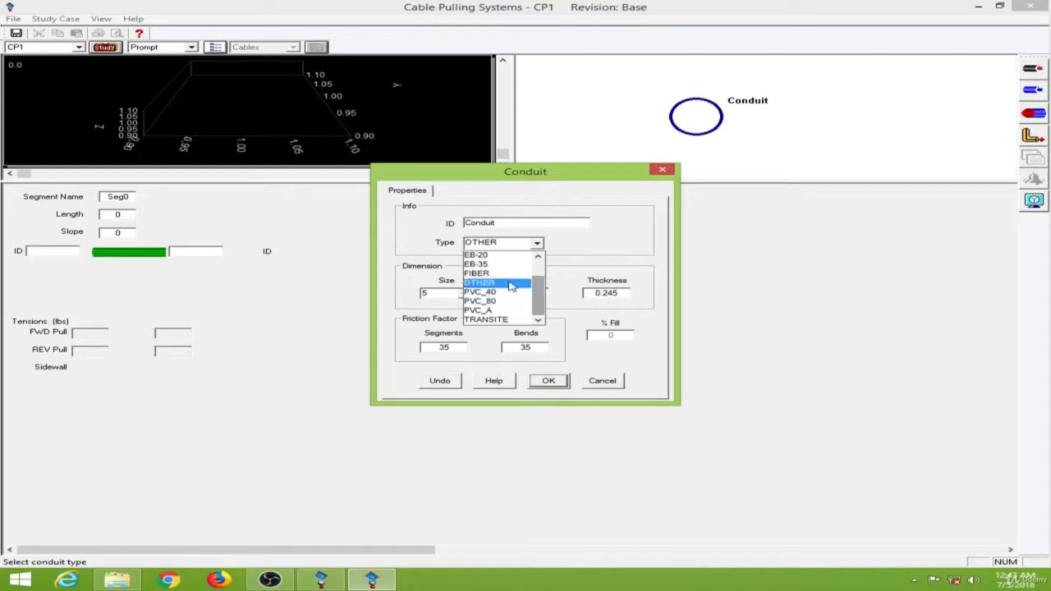
click(597, 248)
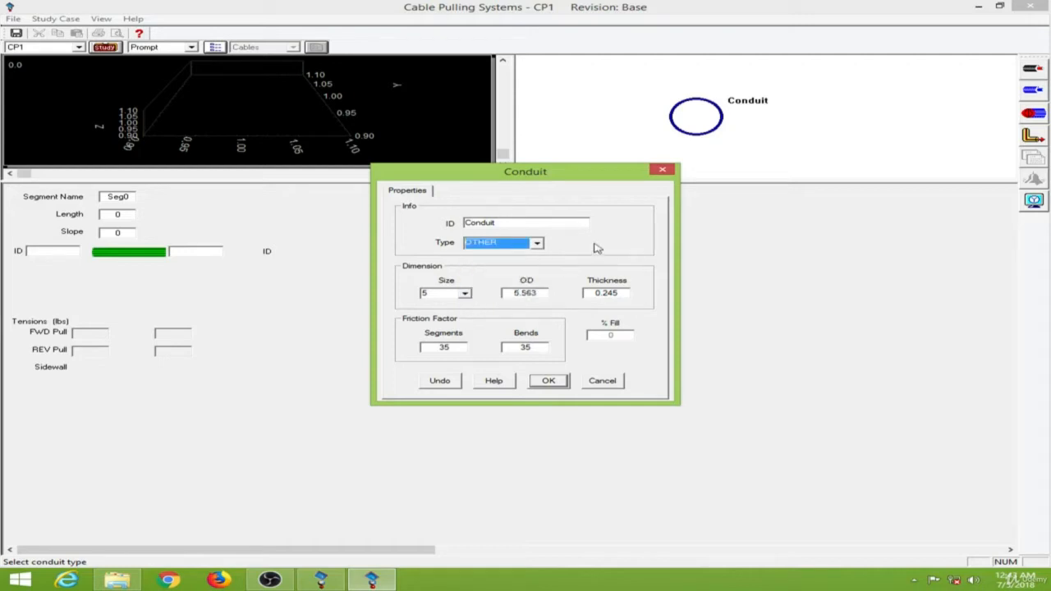
click(465, 293)
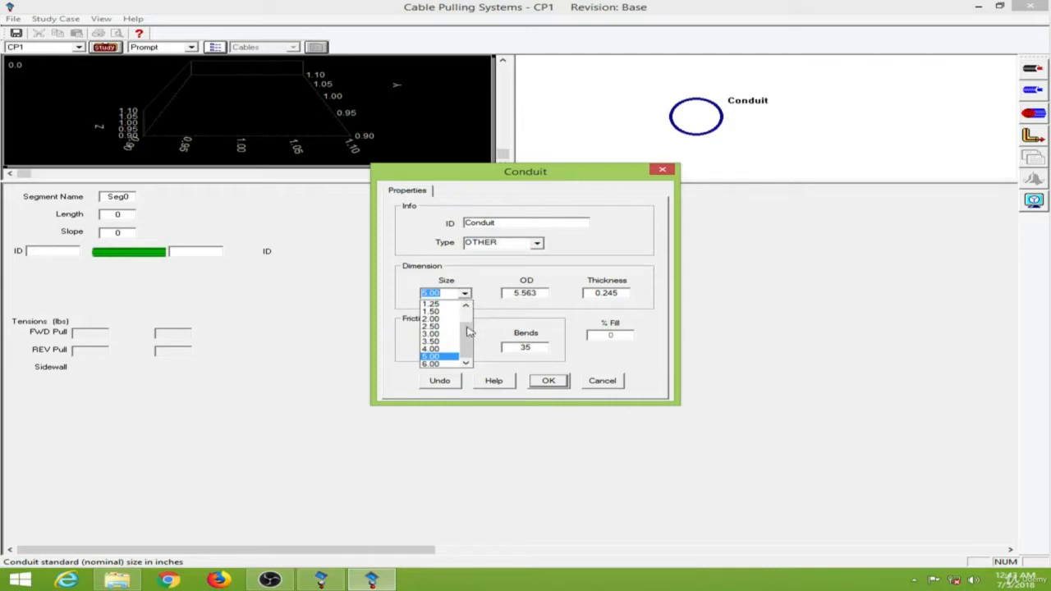
click(489, 298)
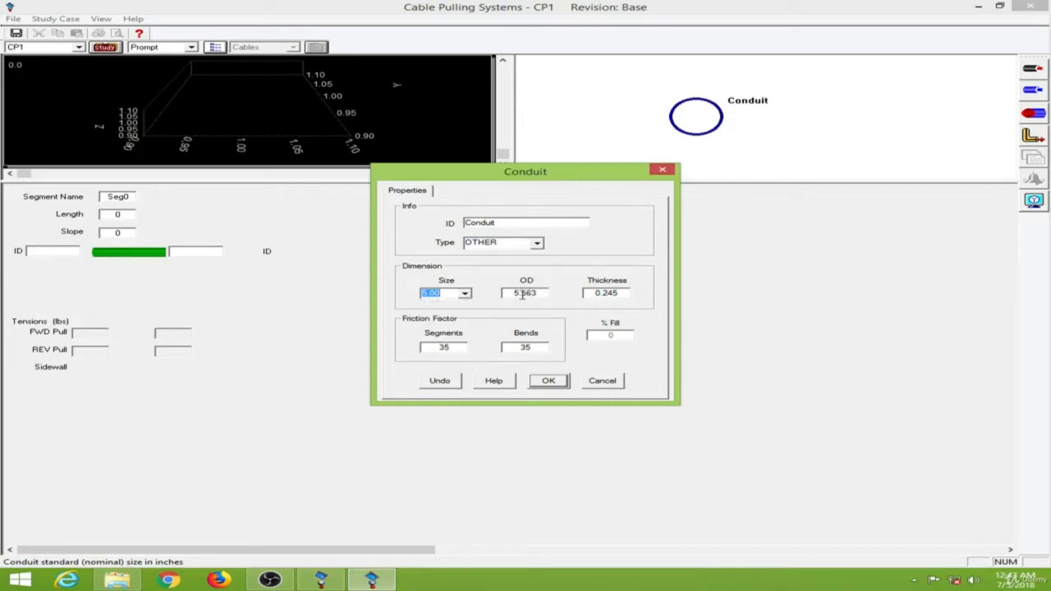
click(589, 292)
drag(589, 292, 632, 291)
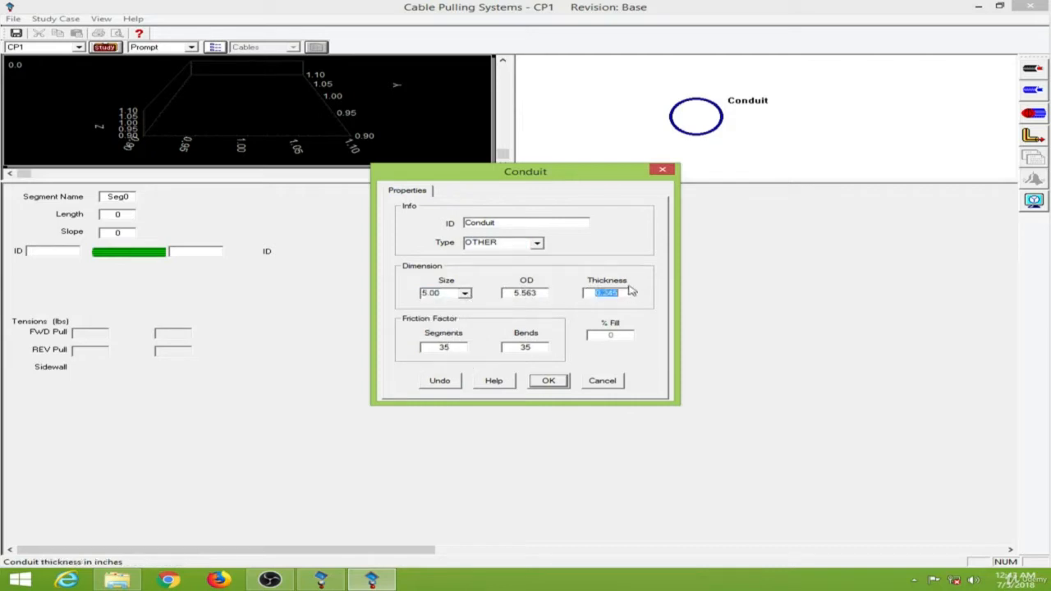
click(616, 296)
click(522, 347)
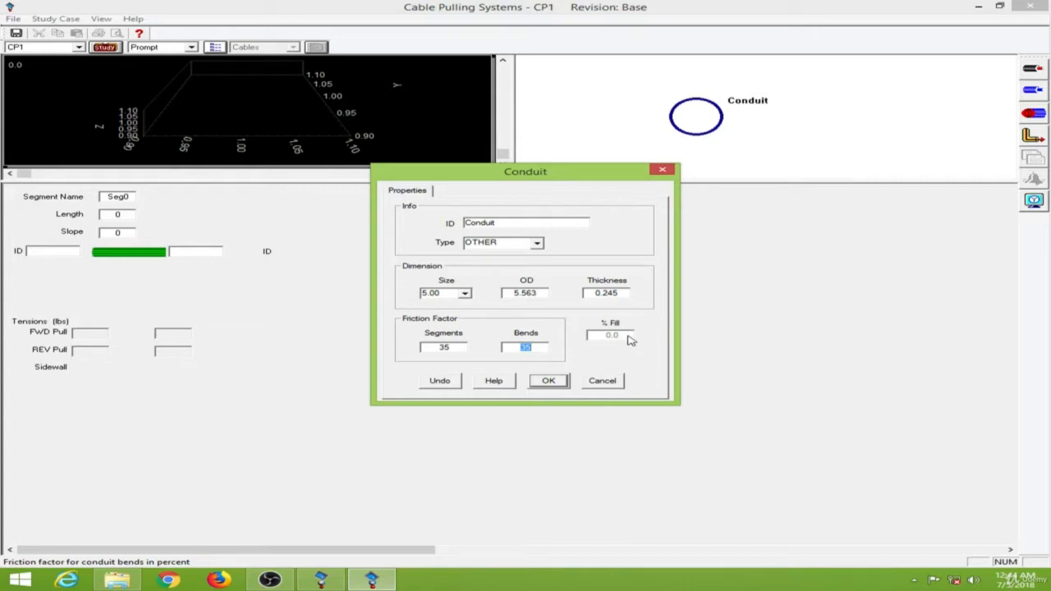
click(547, 381)
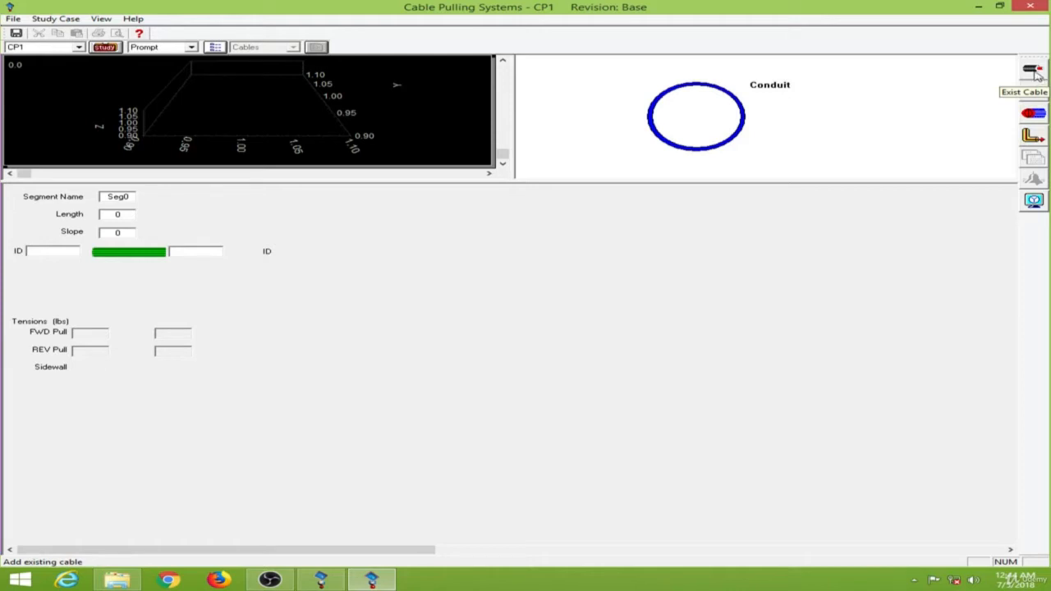
Step: Add the existing cable Cable2 into the conduit
click(1037, 73)
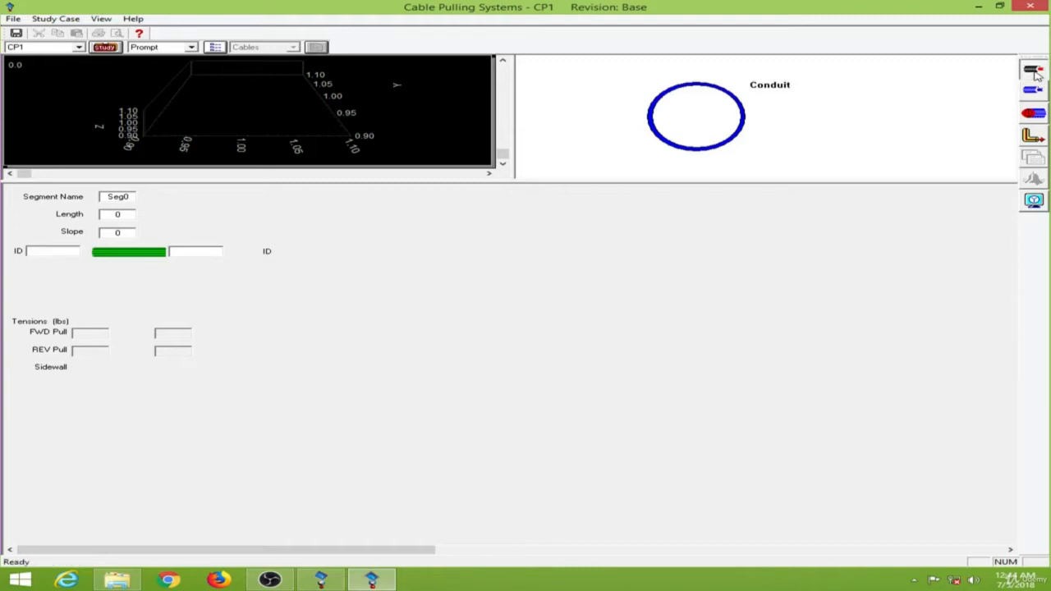
click(716, 127)
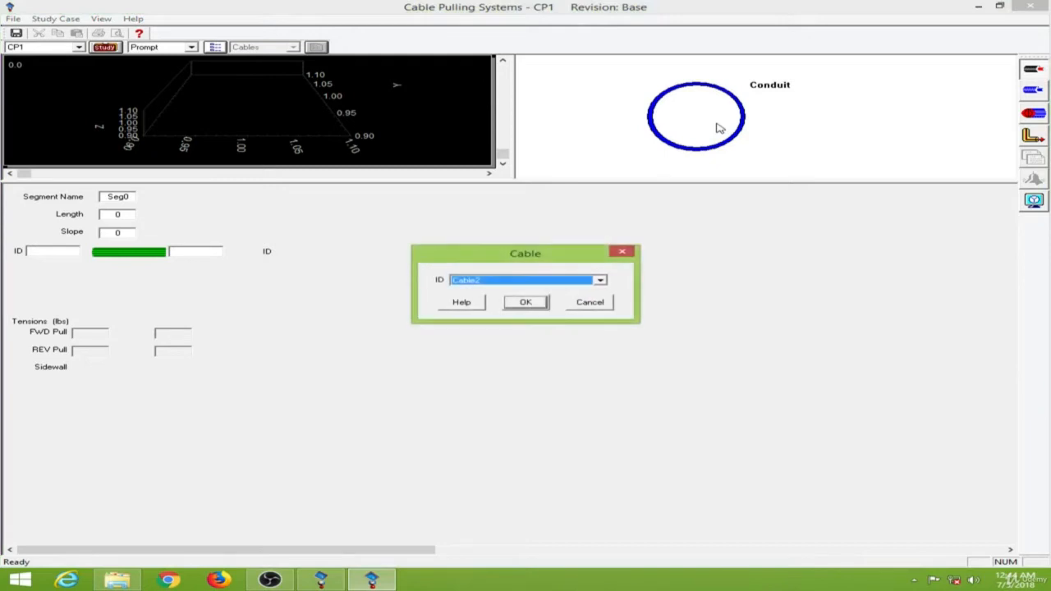
click(600, 281)
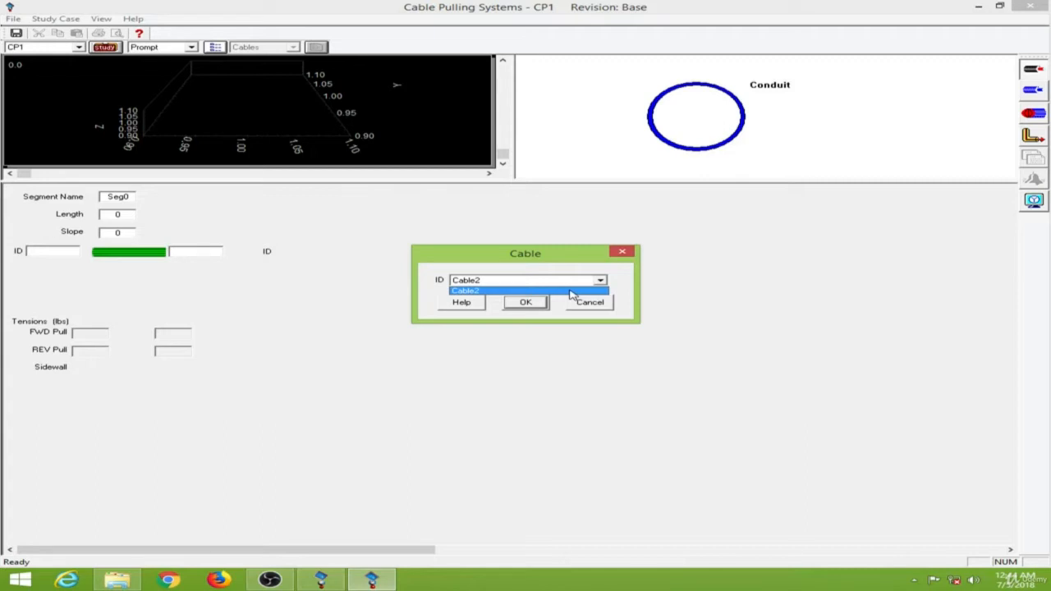
click(600, 281)
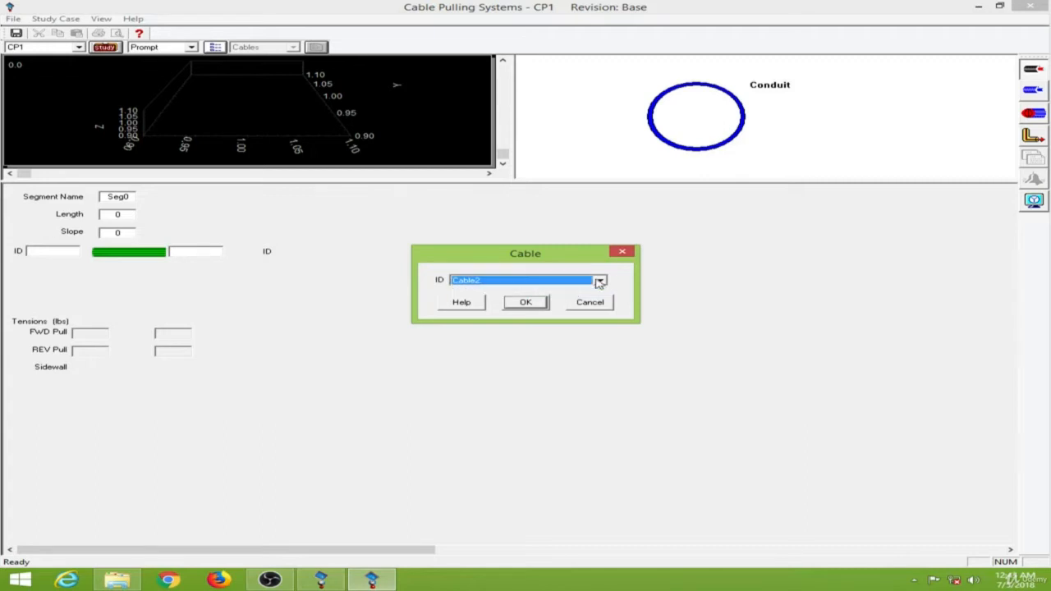
click(600, 281)
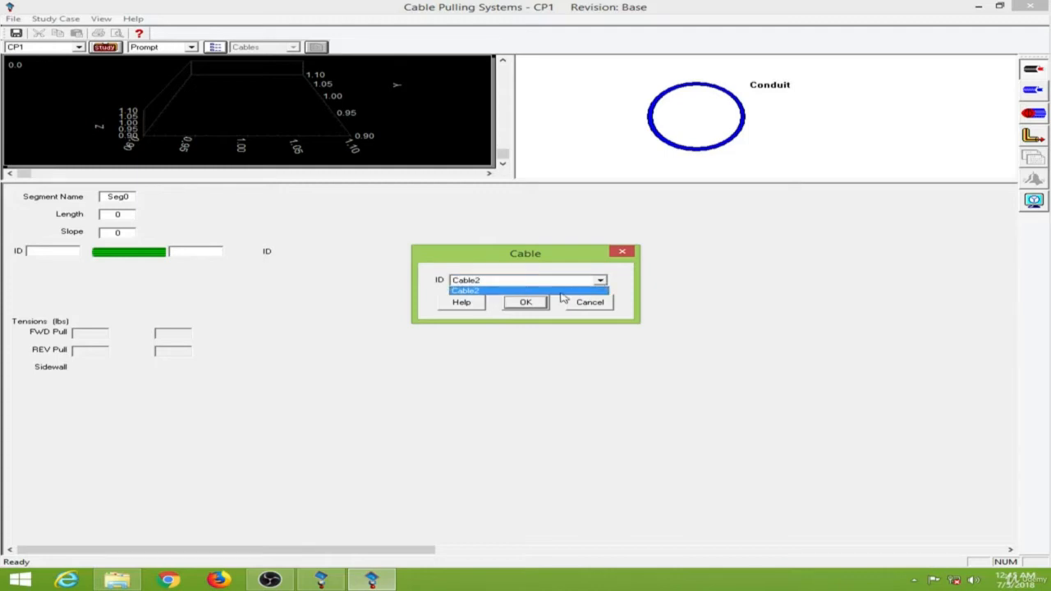
click(562, 292)
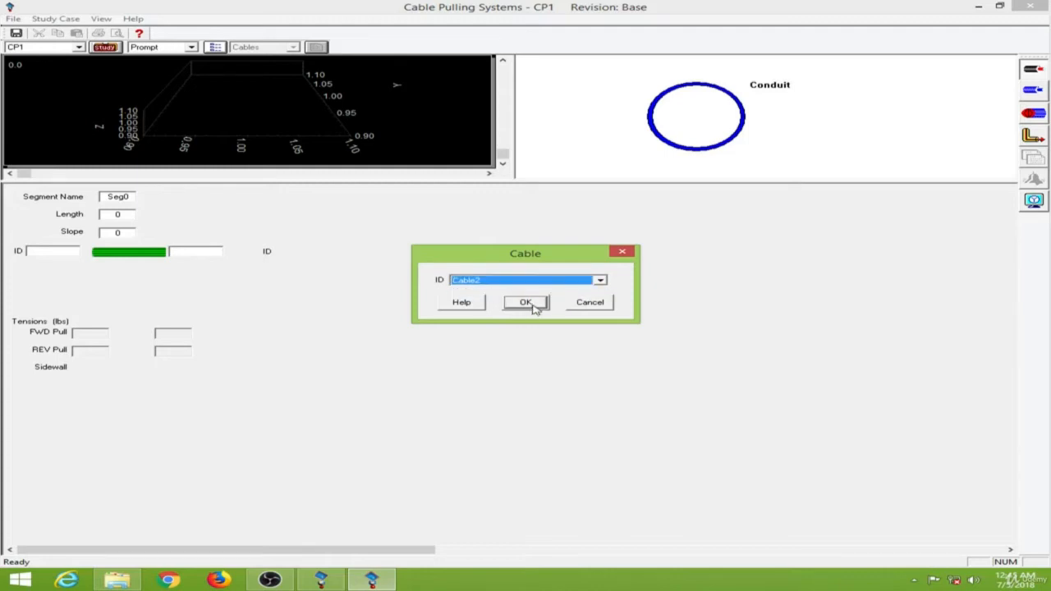
click(527, 303)
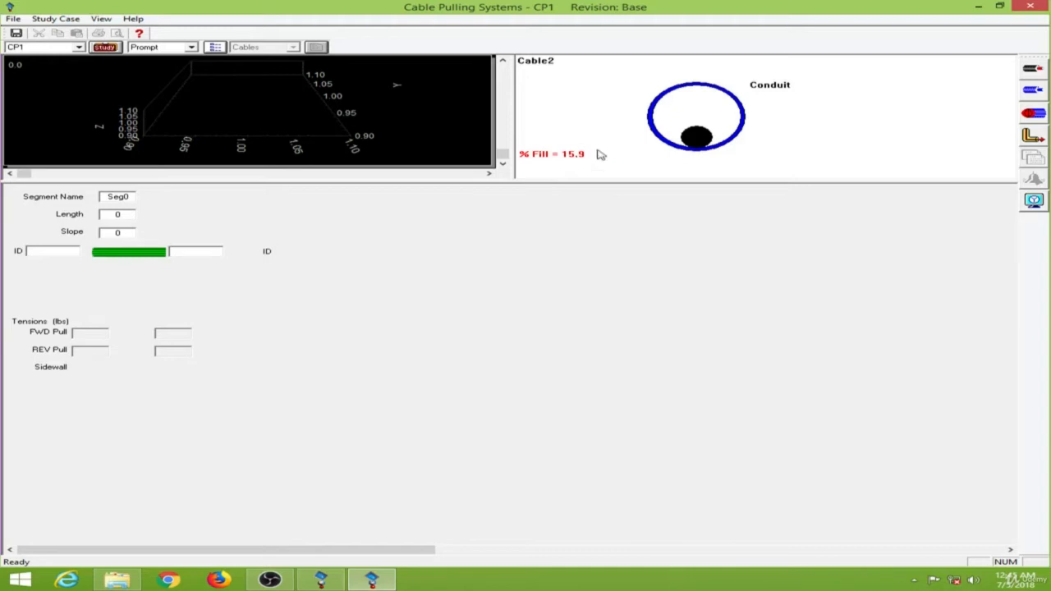
Step: Set the conduit size to 3.00 in its properties and confirm
double_click(714, 114)
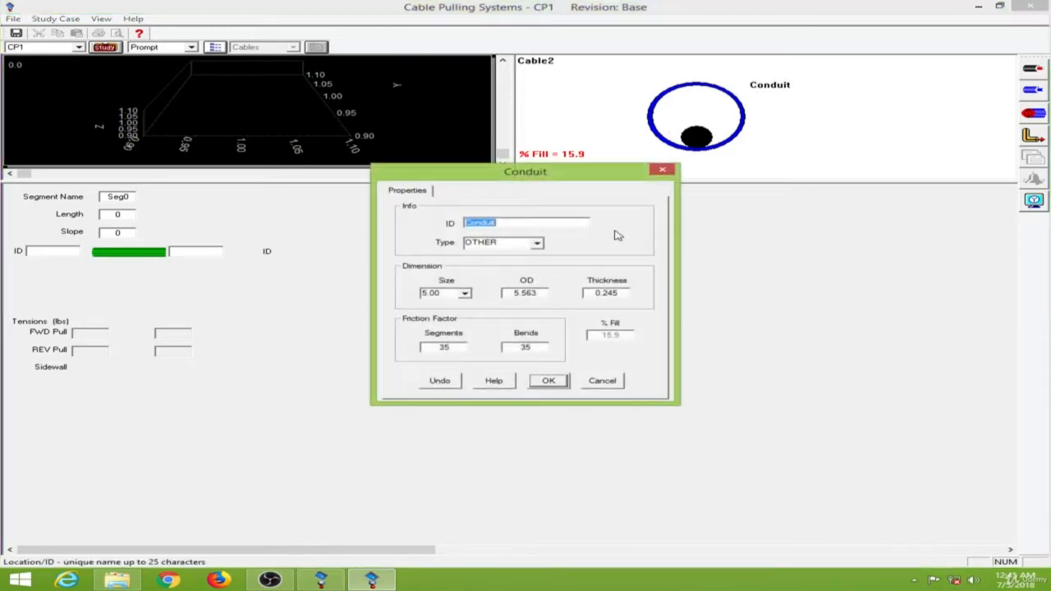
click(465, 294)
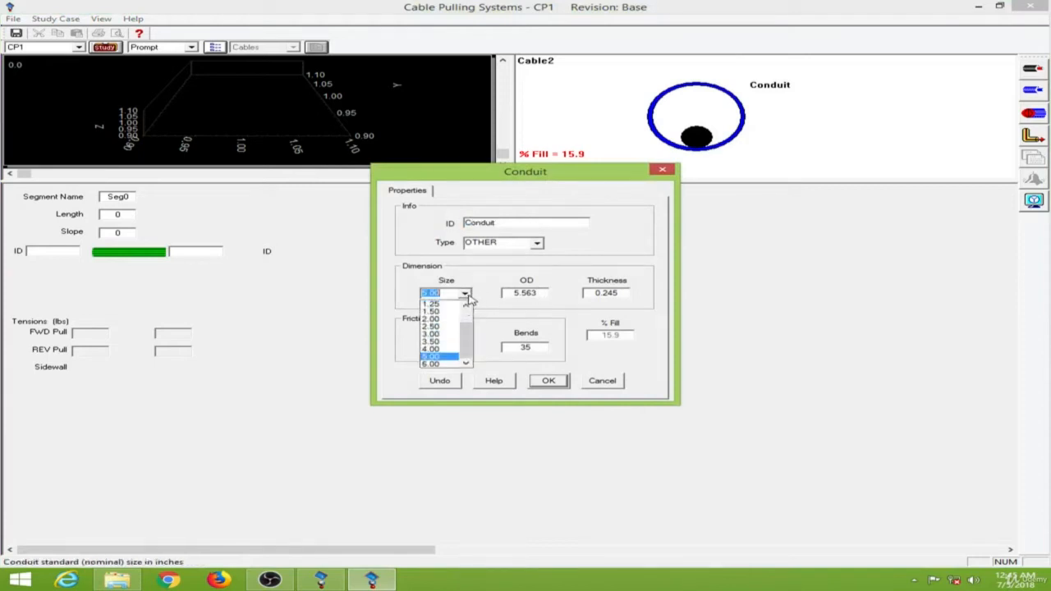
click(451, 336)
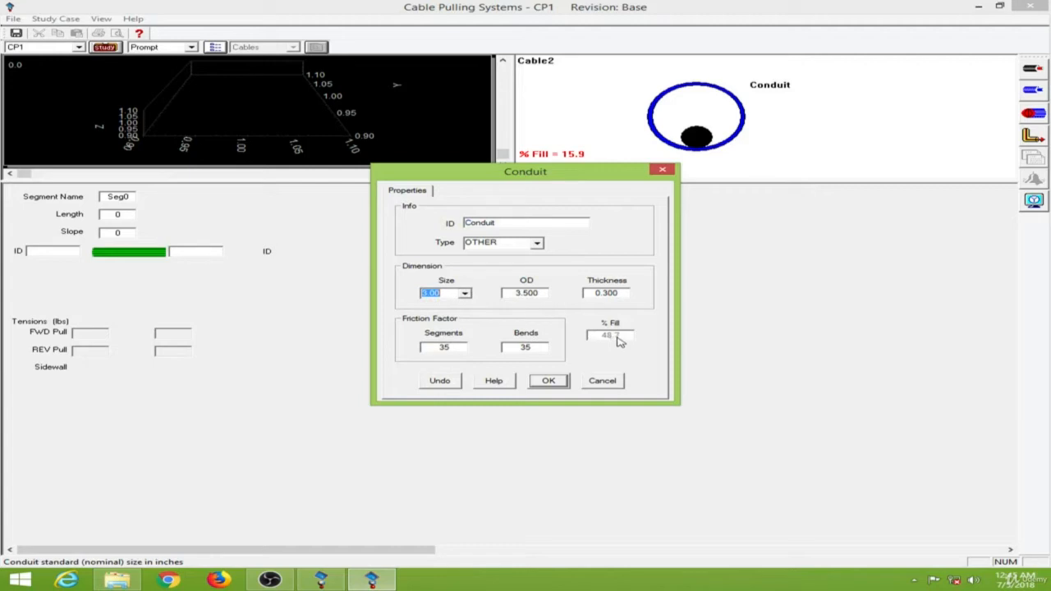
click(548, 381)
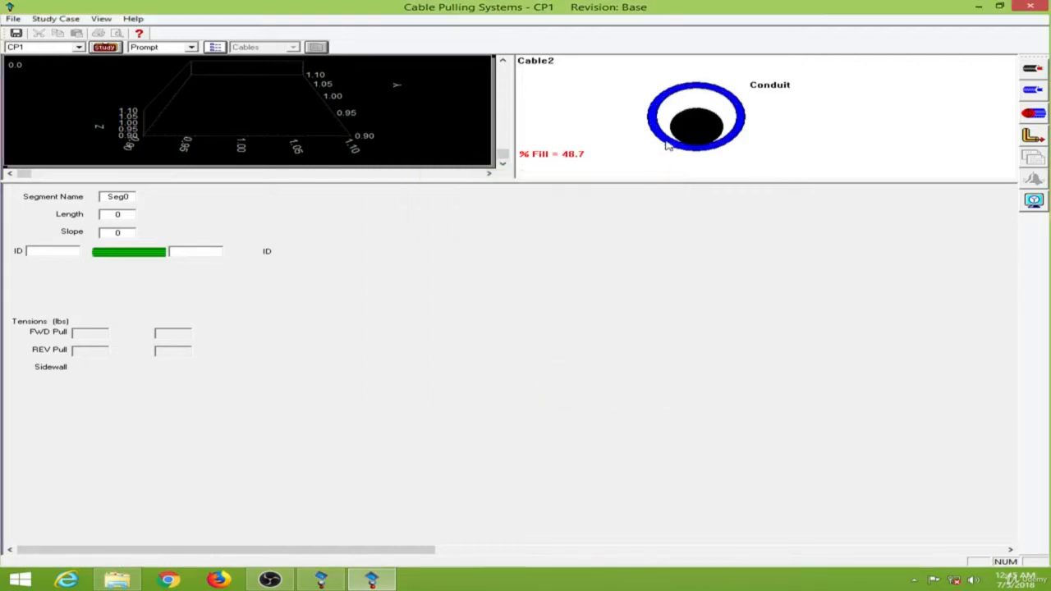
Step: Reopen the conduit properties, reselect the conduit size from its list and confirm
double_click(715, 107)
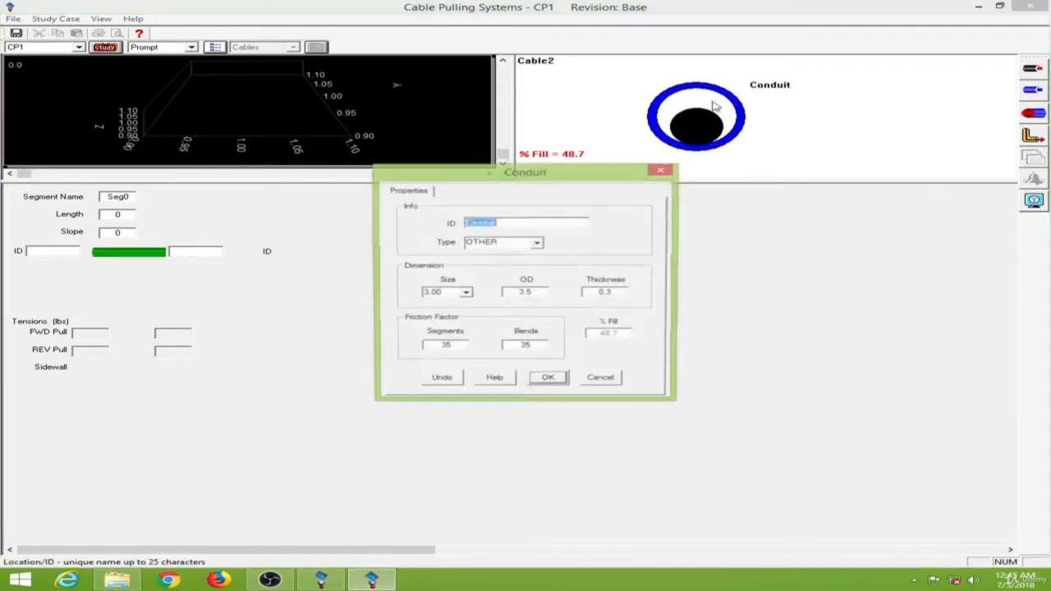
click(464, 294)
click(443, 346)
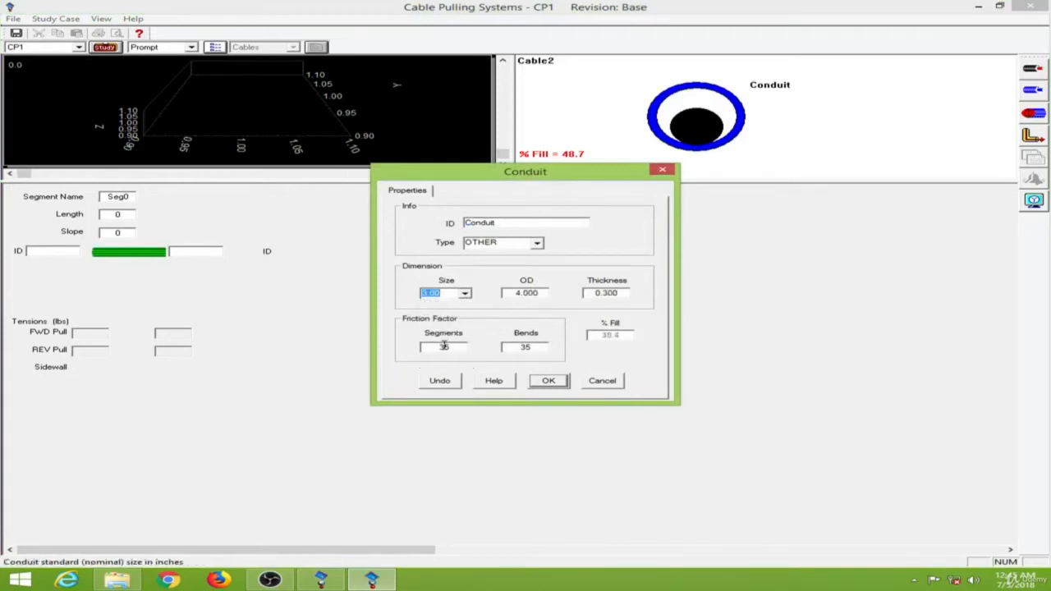
click(549, 381)
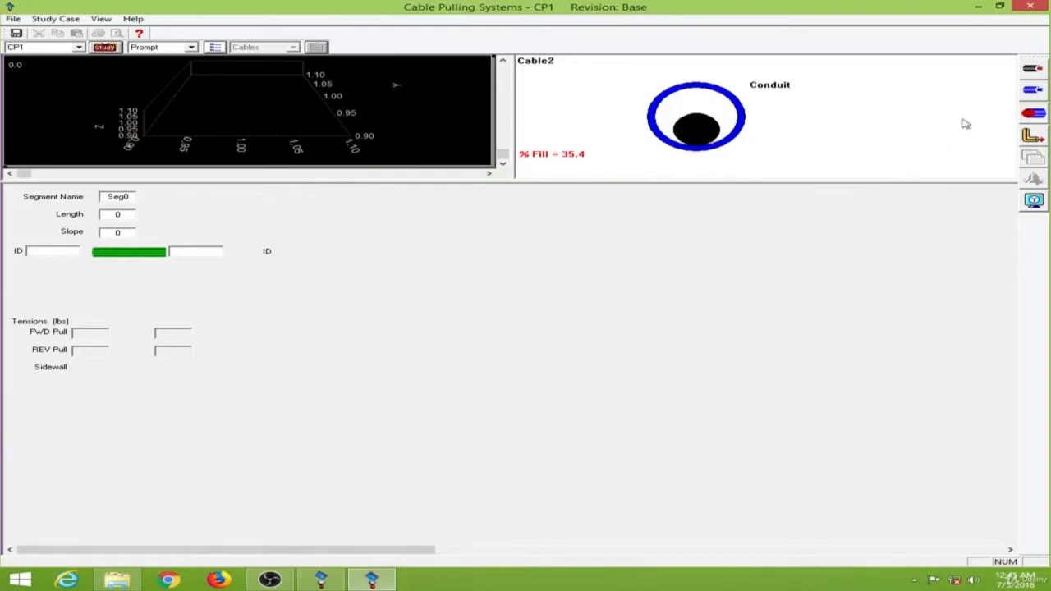
Step: Open the cable's properties inside the conduit and review its Info and Physical data, then close them
click(1039, 95)
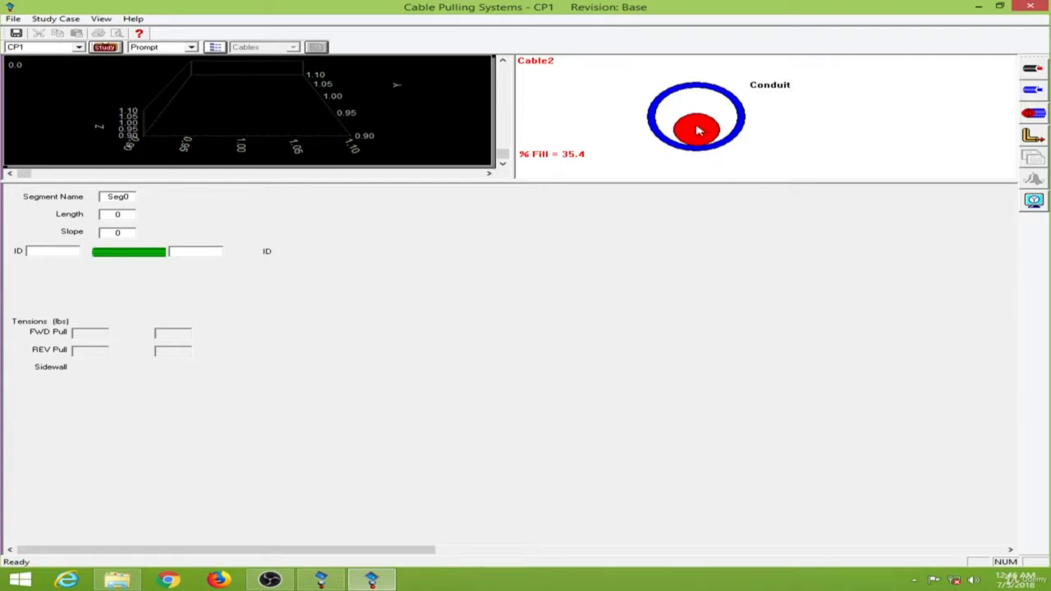
double_click(696, 130)
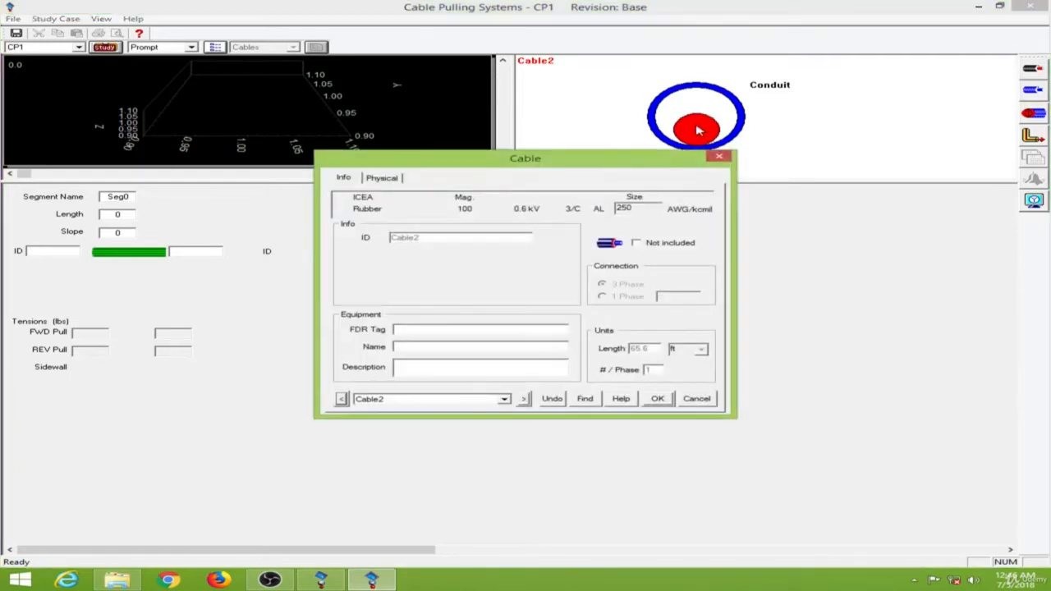
click(392, 180)
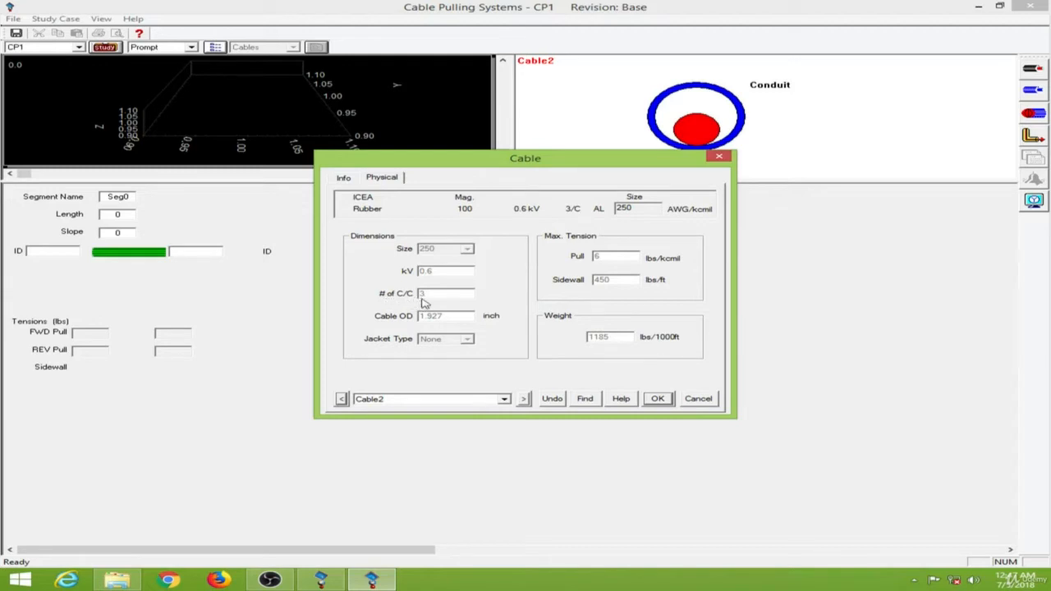
click(658, 400)
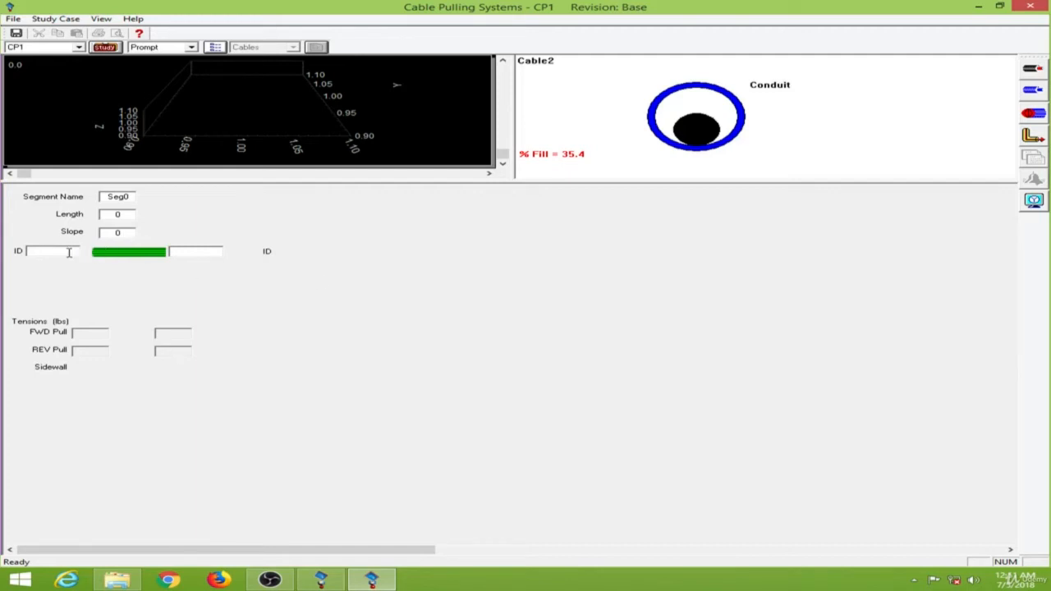
Step: Add five bends to the conduit so the pull is split into six straight segments
click(186, 252)
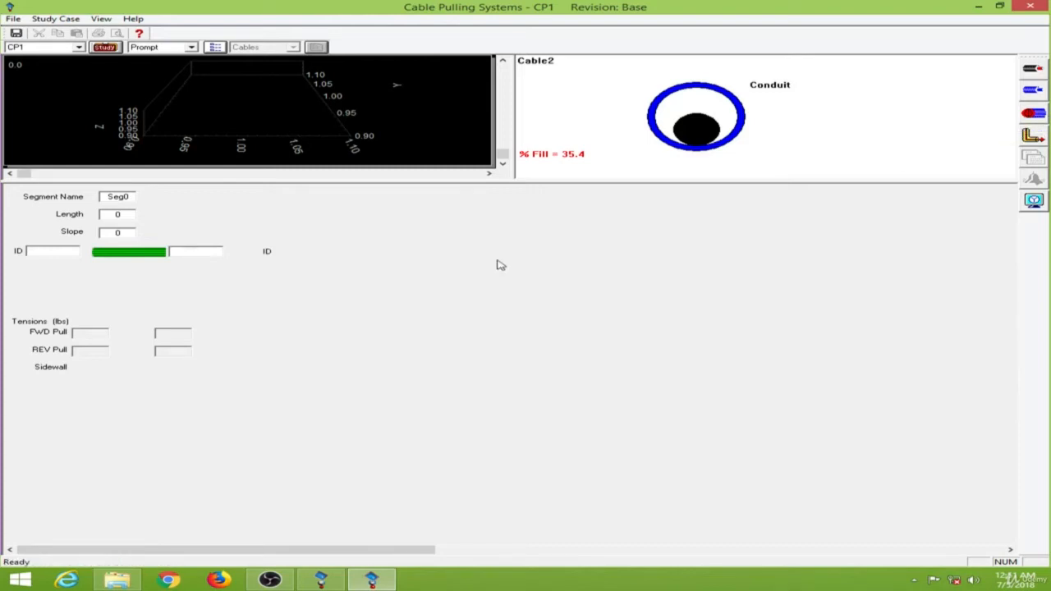
click(1034, 115)
click(1035, 116)
click(1034, 116)
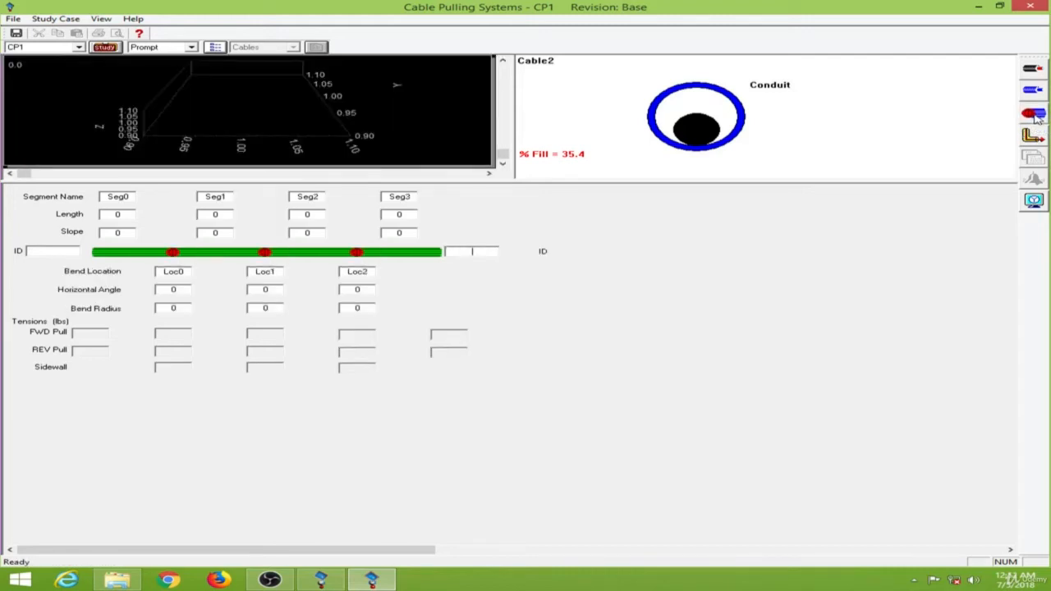
click(1035, 116)
click(1035, 116)
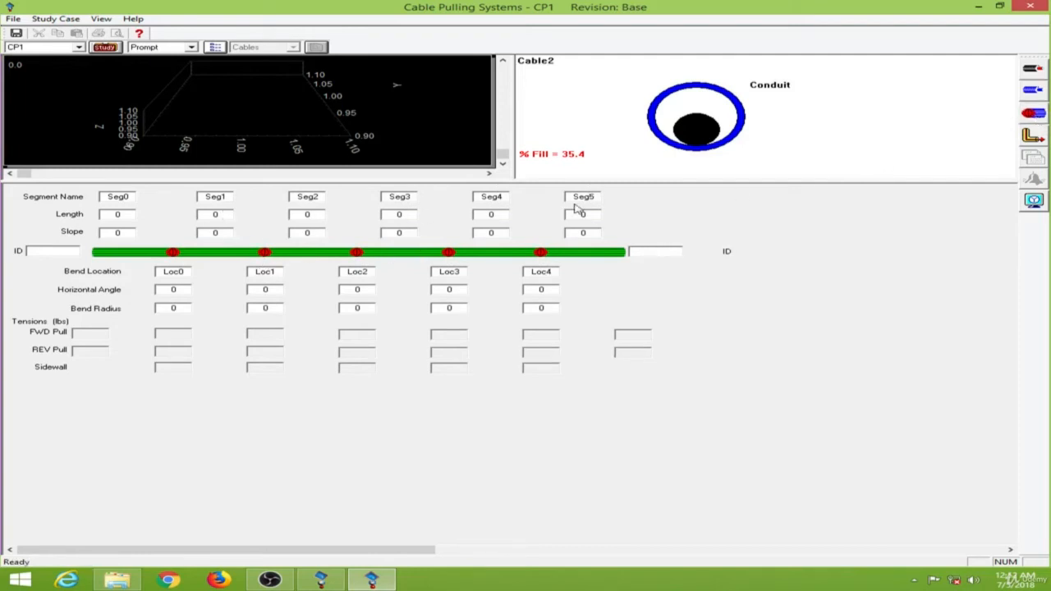
Step: Set the lengths of Seg0 and Seg1 to 2 ft and 11.5 ft
click(135, 215)
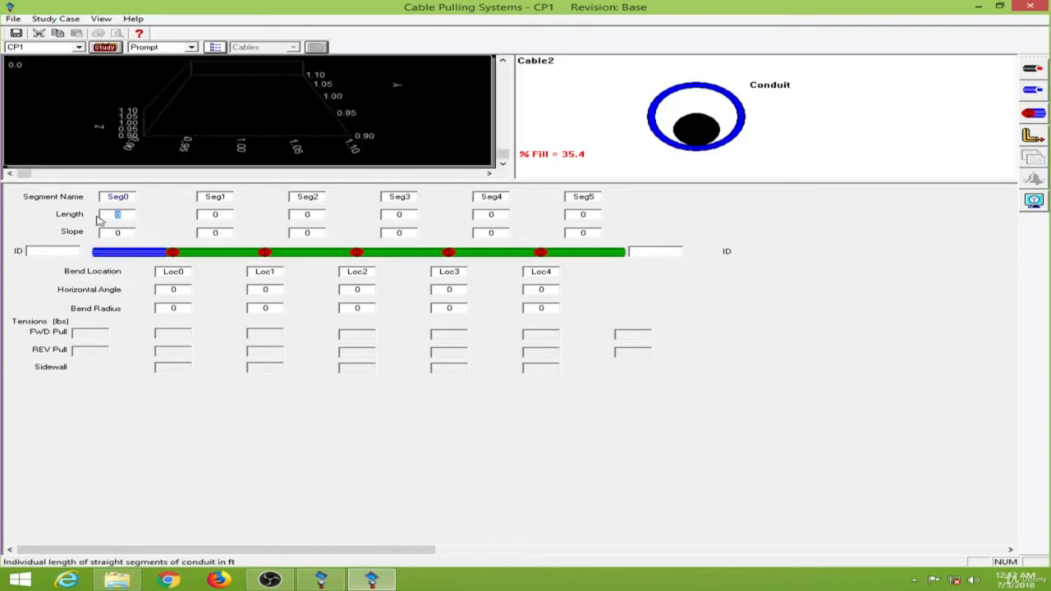
text(2)
click(213, 404)
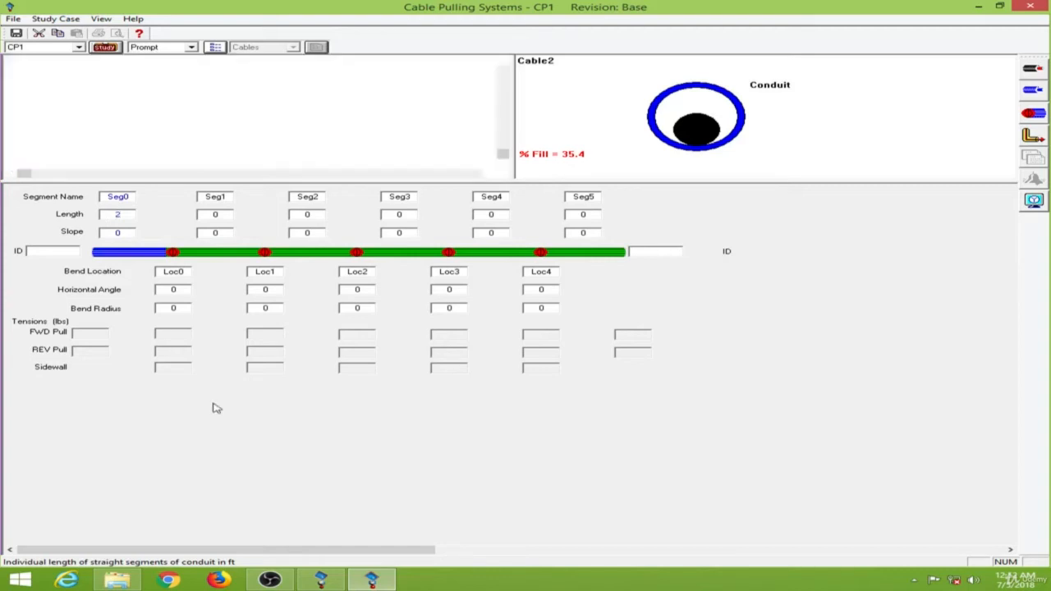
click(227, 215)
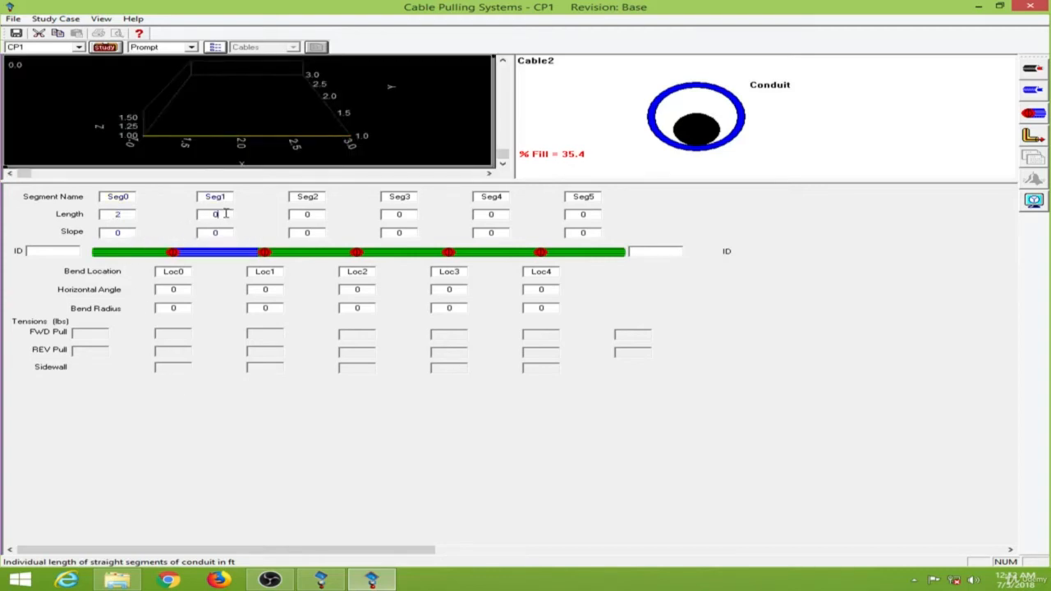
text(11.5)
click(314, 437)
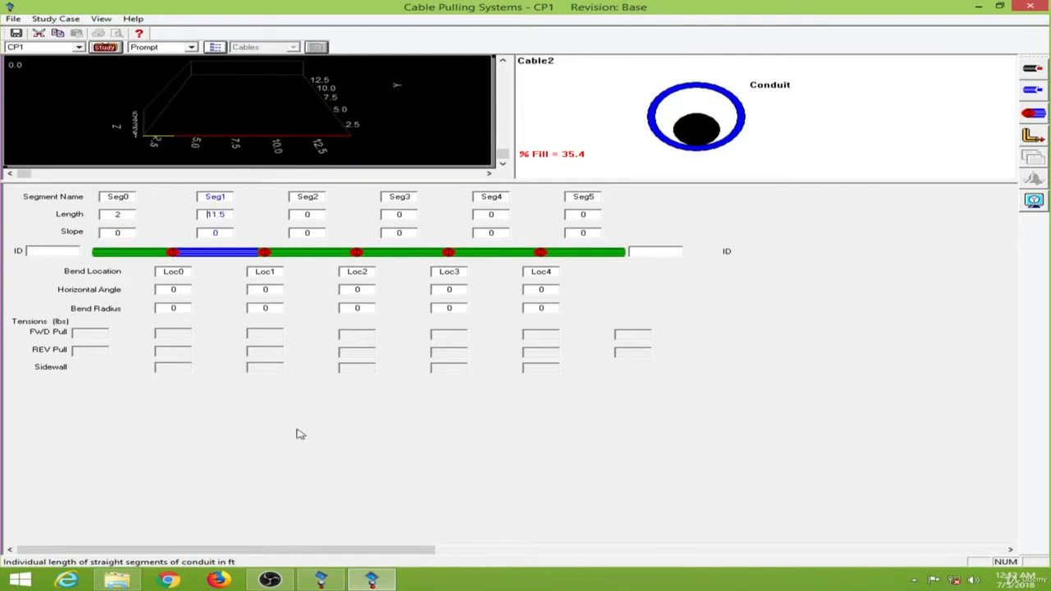
Step: Give bend Loc0 a horizontal angle of 90 degrees and a bend radius of 5 ft
click(184, 290)
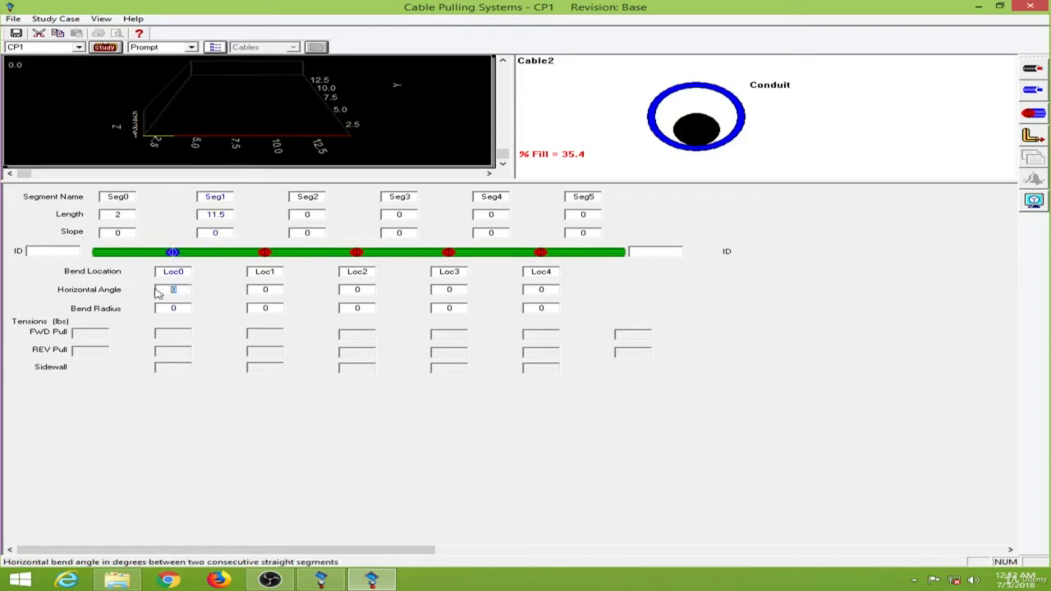
text(9)
click(158, 308)
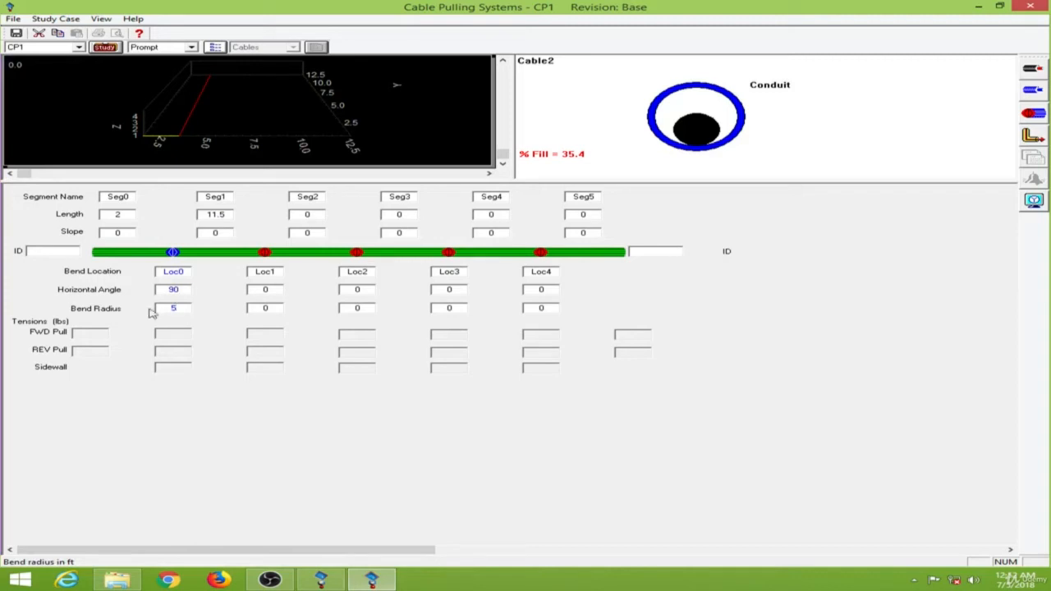
click(278, 424)
Step: Set Seg2's length to 3 ft and give bend Loc1 a -90 degree angle with a 5 ft radius
click(293, 217)
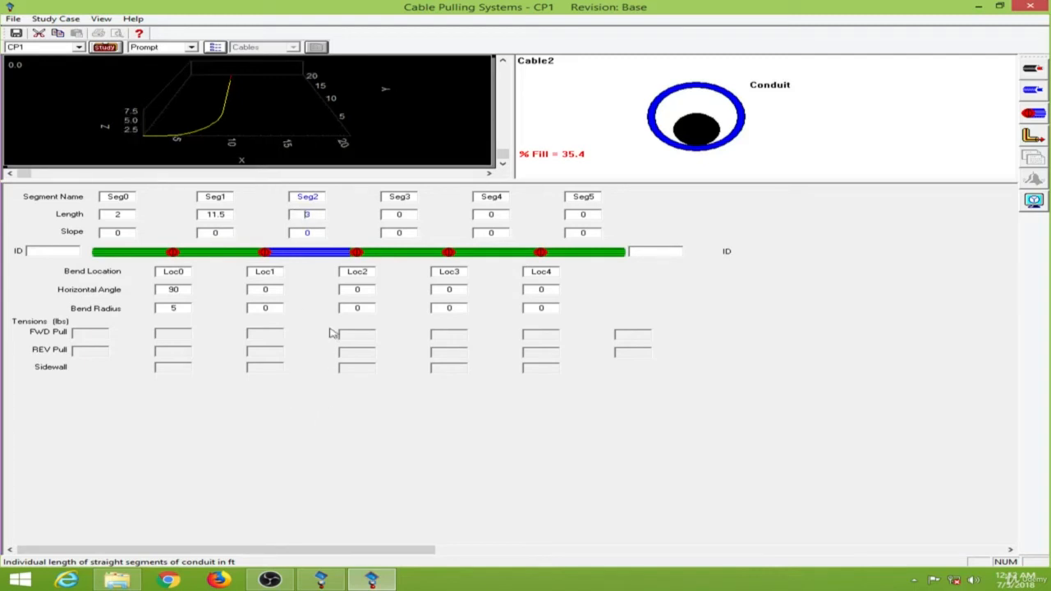
click(271, 289)
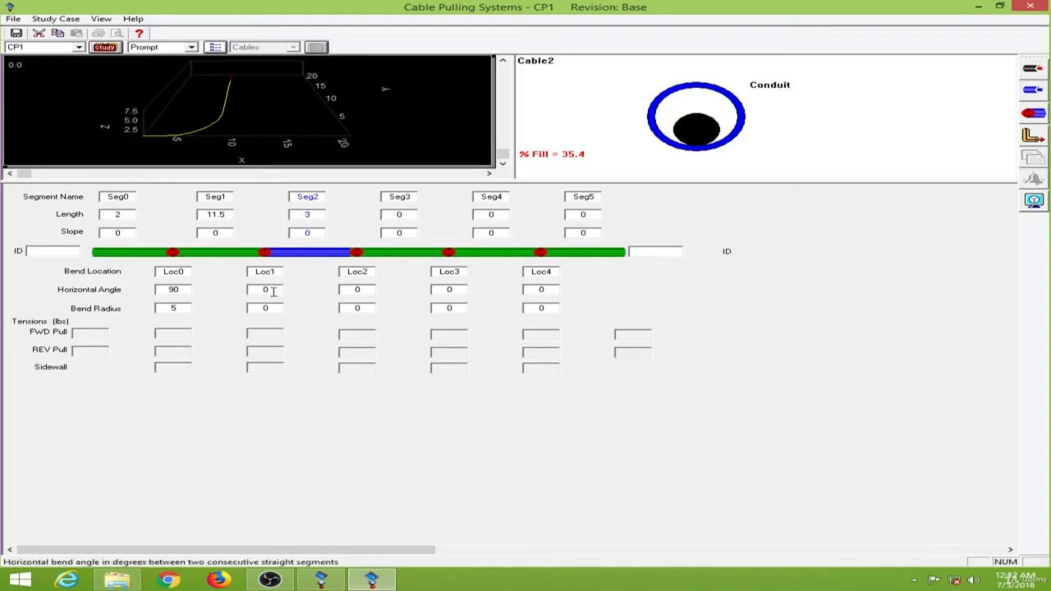
text(-9)
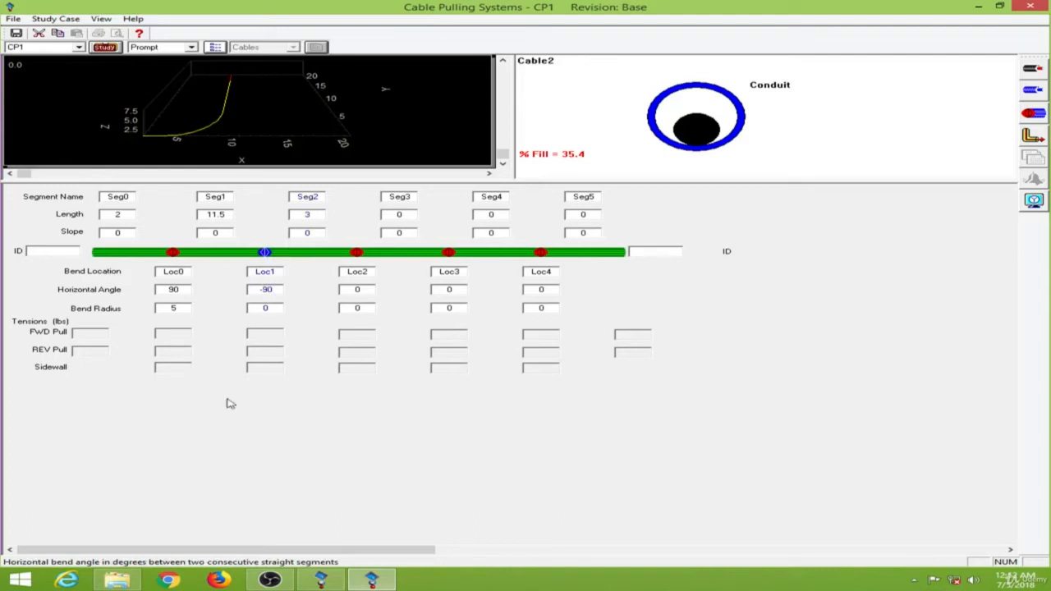
click(250, 441)
click(277, 307)
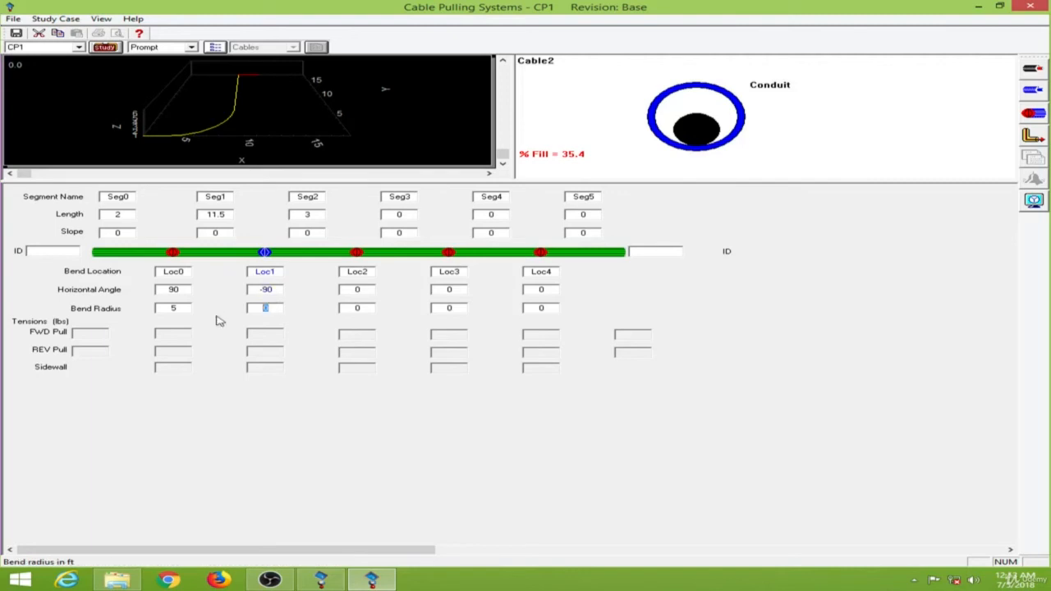
click(265, 405)
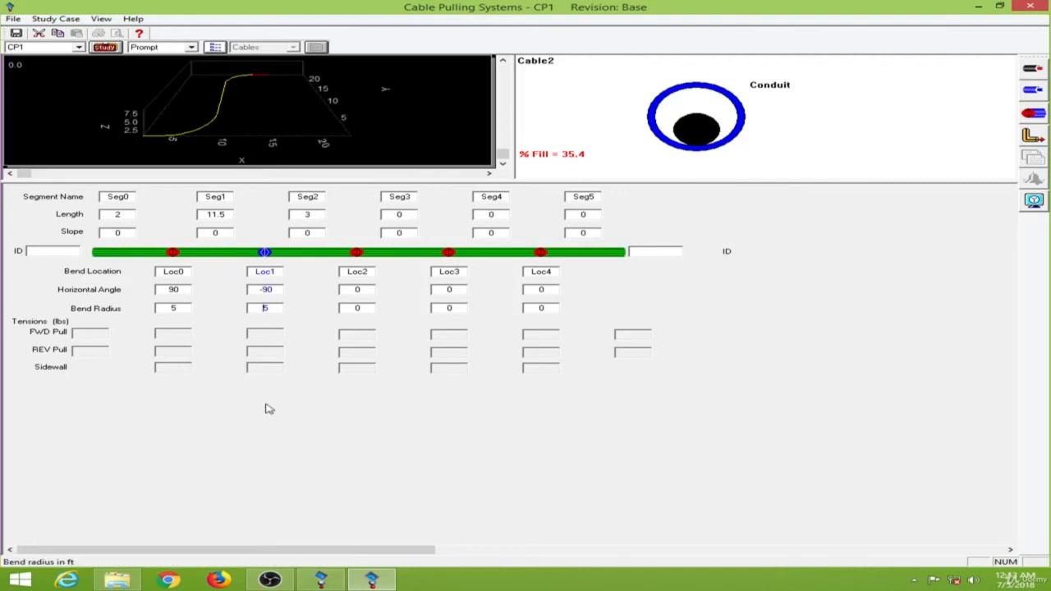
Step: Set Seg3's length to 2.3 ft and give bend Loc2 a 90 degree angle with a 5 ft radius
click(409, 215)
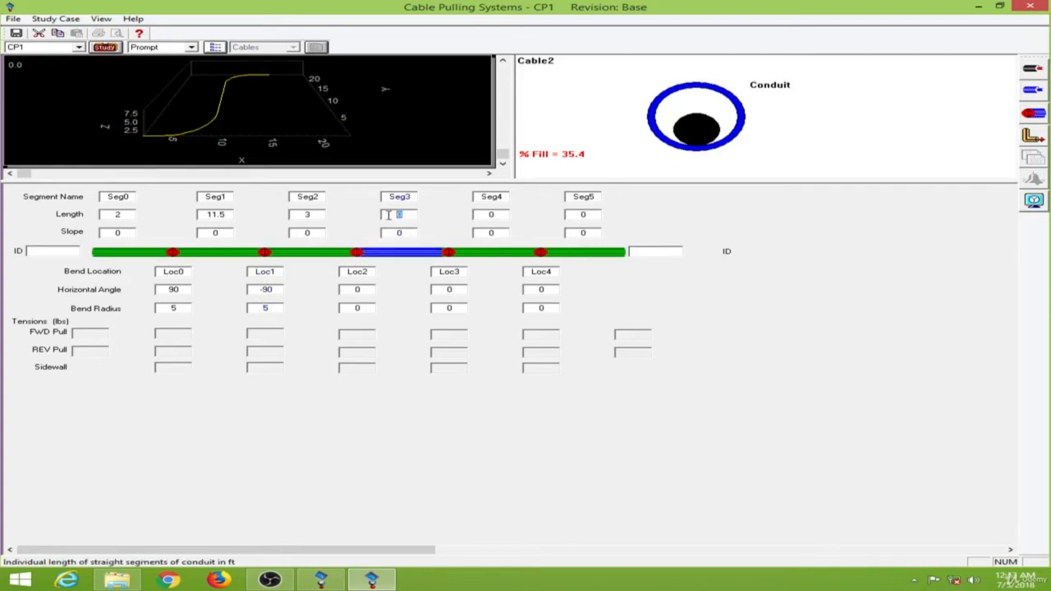
text(2.25)
key(BackSpace)
key(BackSpace)
text(3)
click(344, 292)
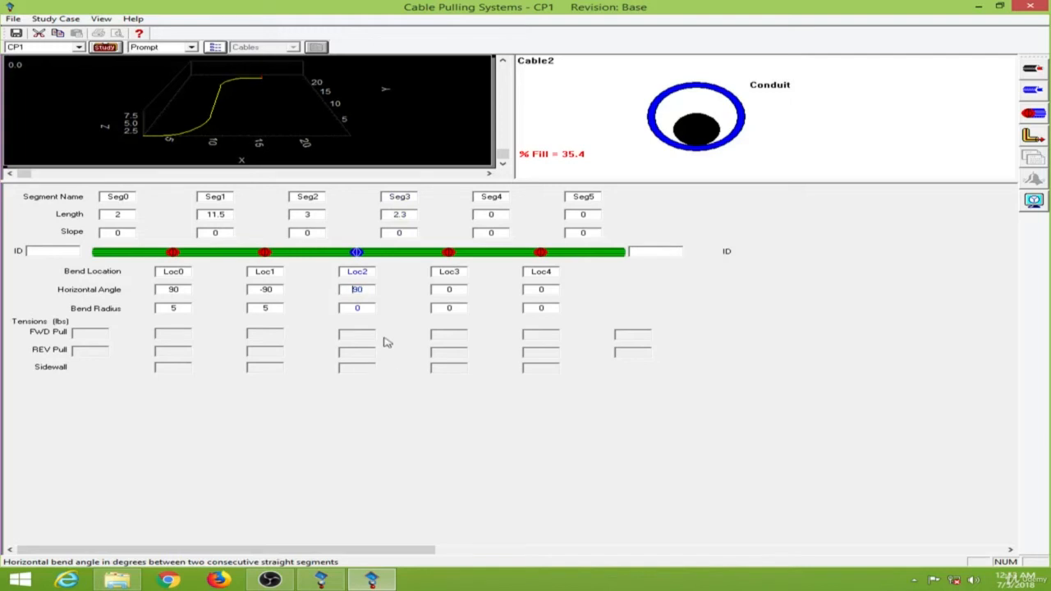
click(355, 309)
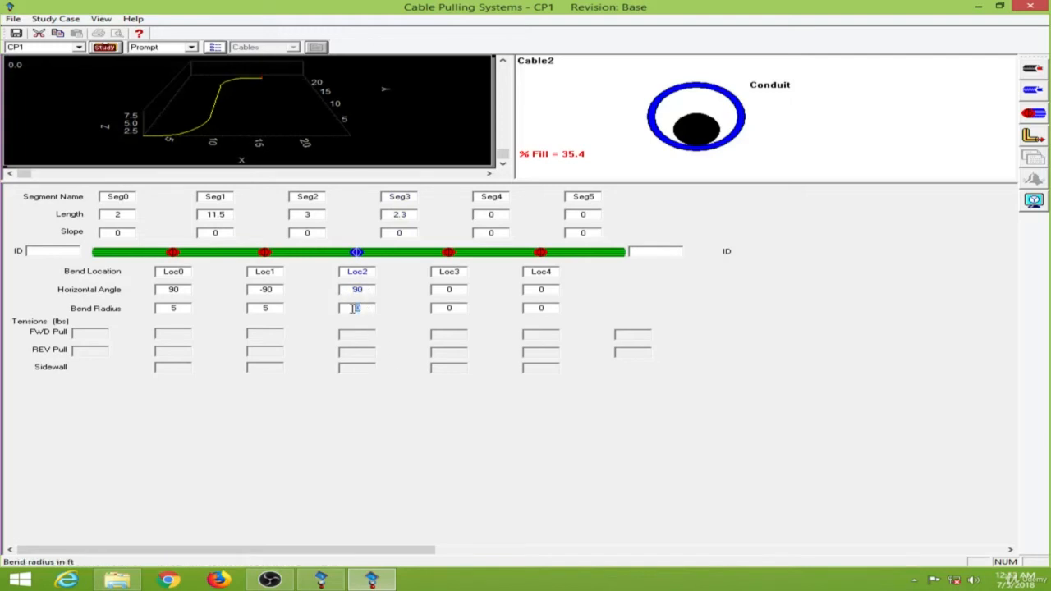
text(5)
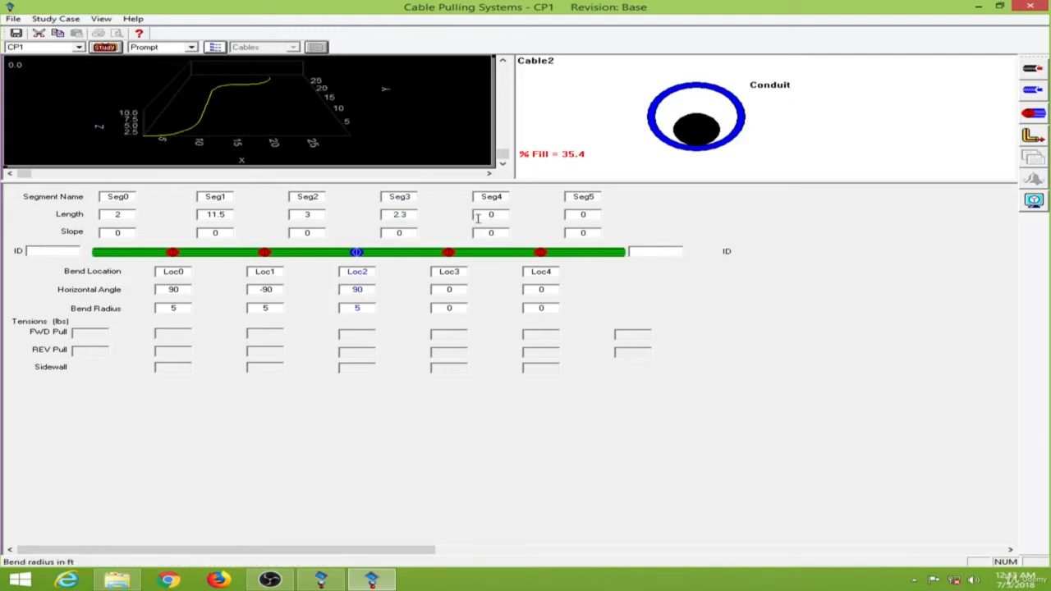
Step: Delete the two unused trailing segments Seg4 and Seg5 from the conduit
click(453, 256)
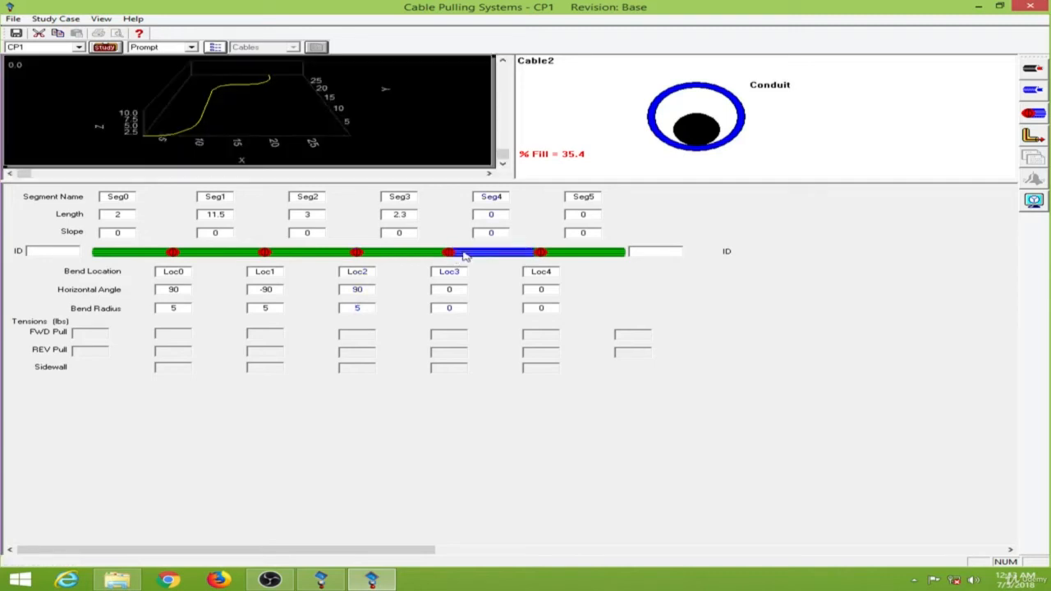
key(Delete)
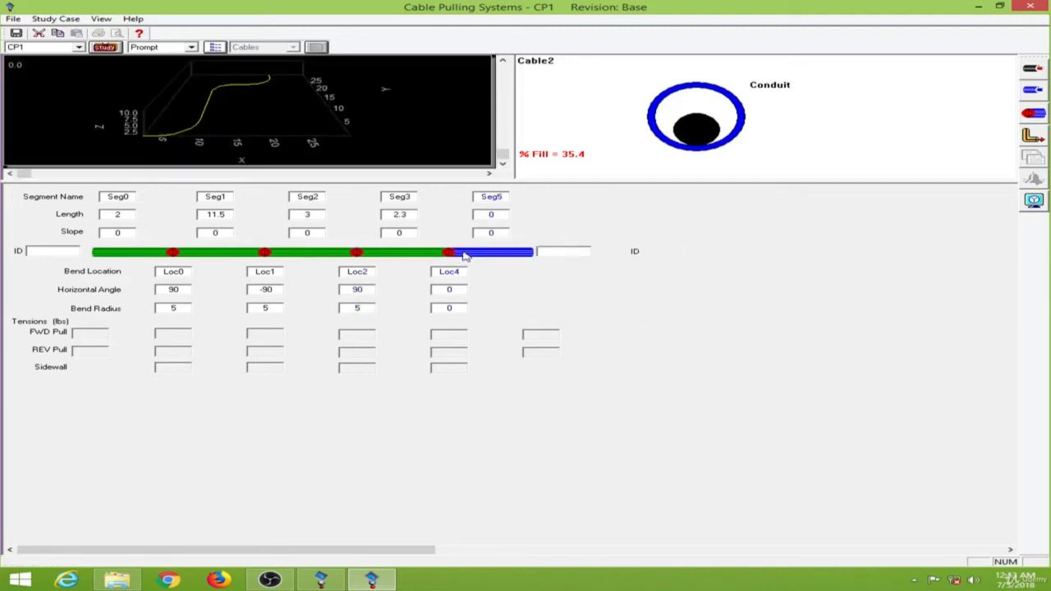
key(Delete)
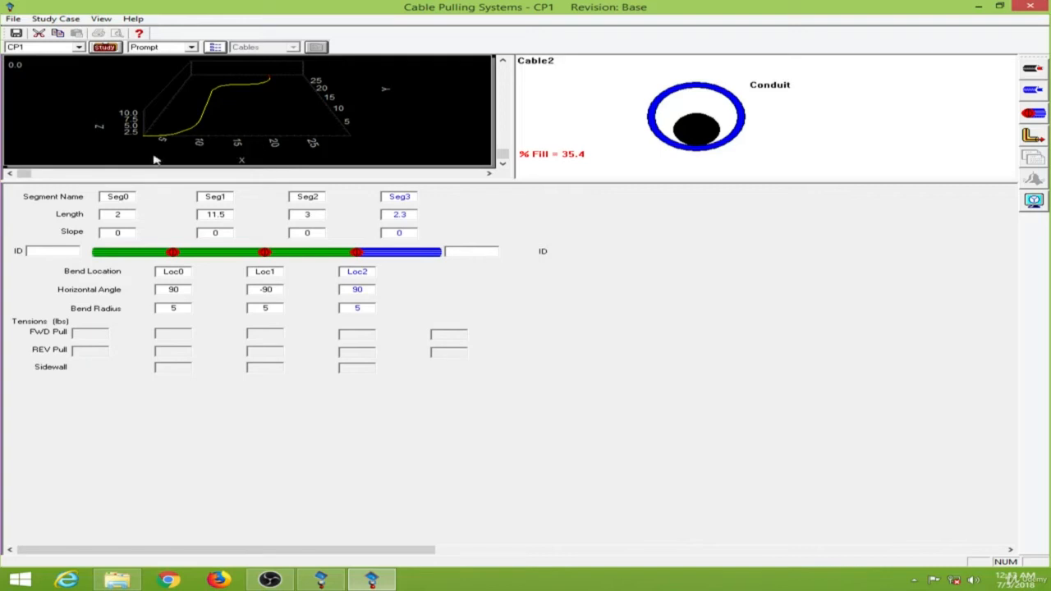
Step: Rotate the 3D conduit route view to inspect the path from different angles
click(26, 171)
drag(27, 173, 252, 174)
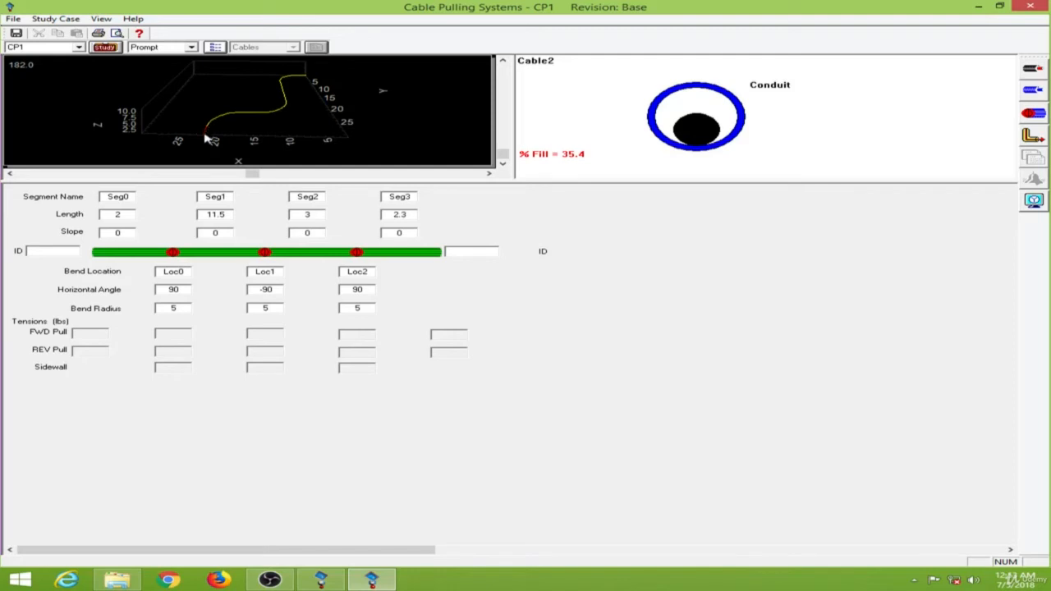
drag(272, 87, 273, 87)
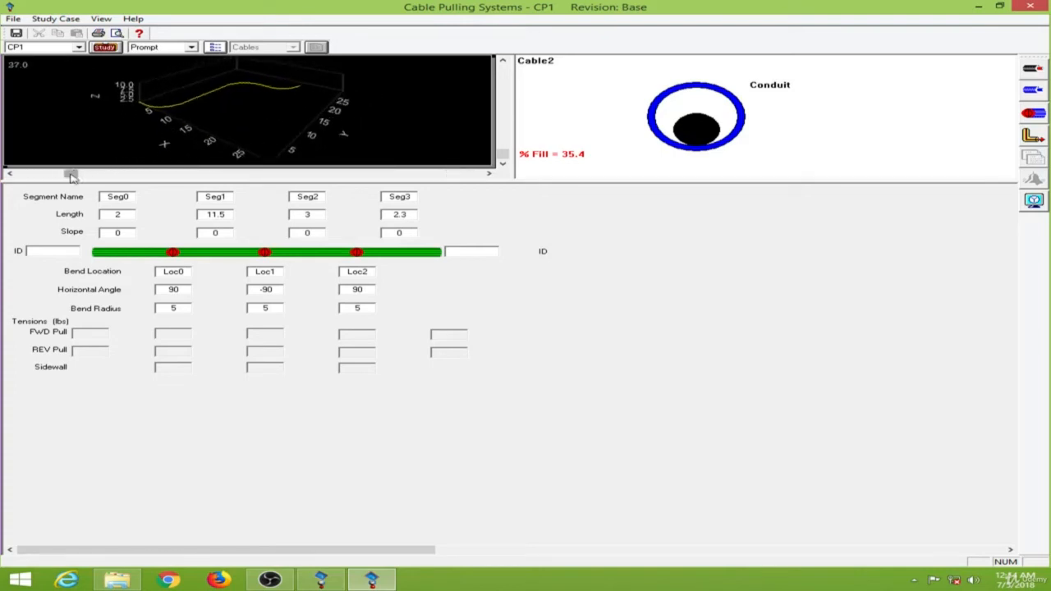
drag(70, 173, 11, 173)
click(584, 341)
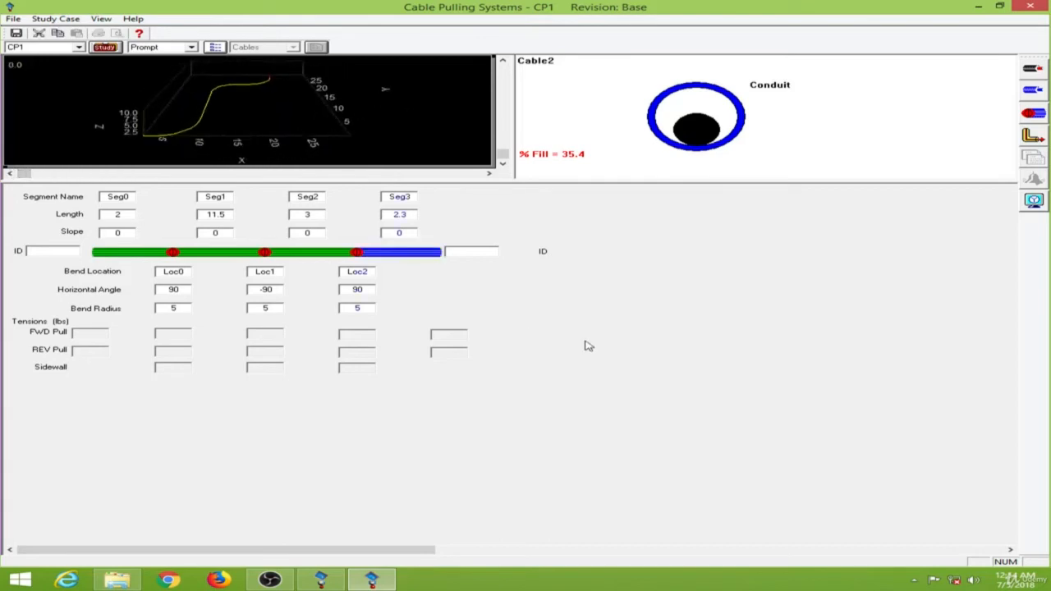
Step: Open the study case properties and set the reel-to-conduit cable length to 65 ft
click(107, 47)
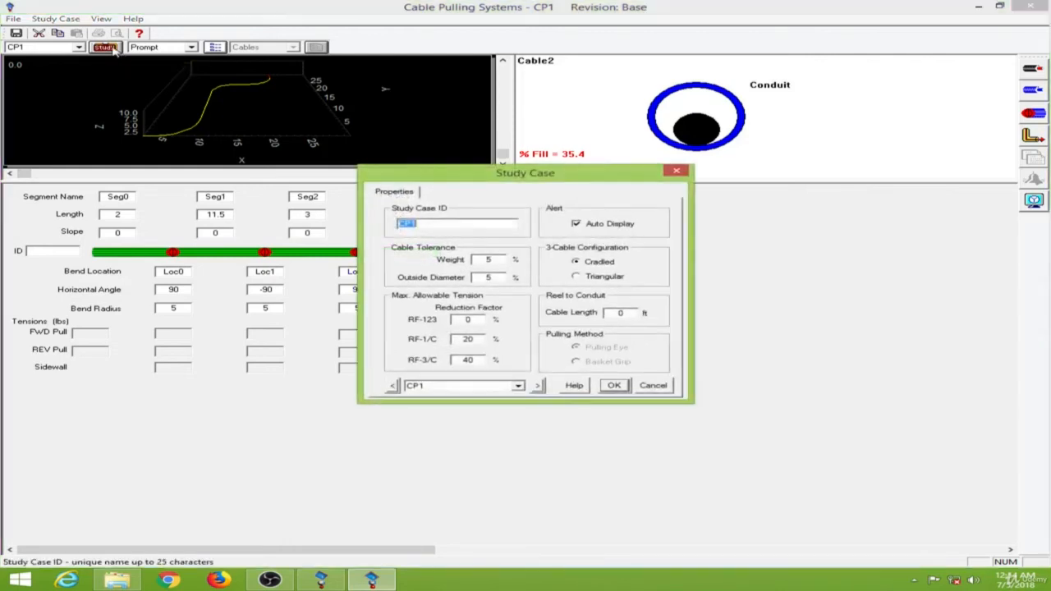
drag(485, 176, 635, 149)
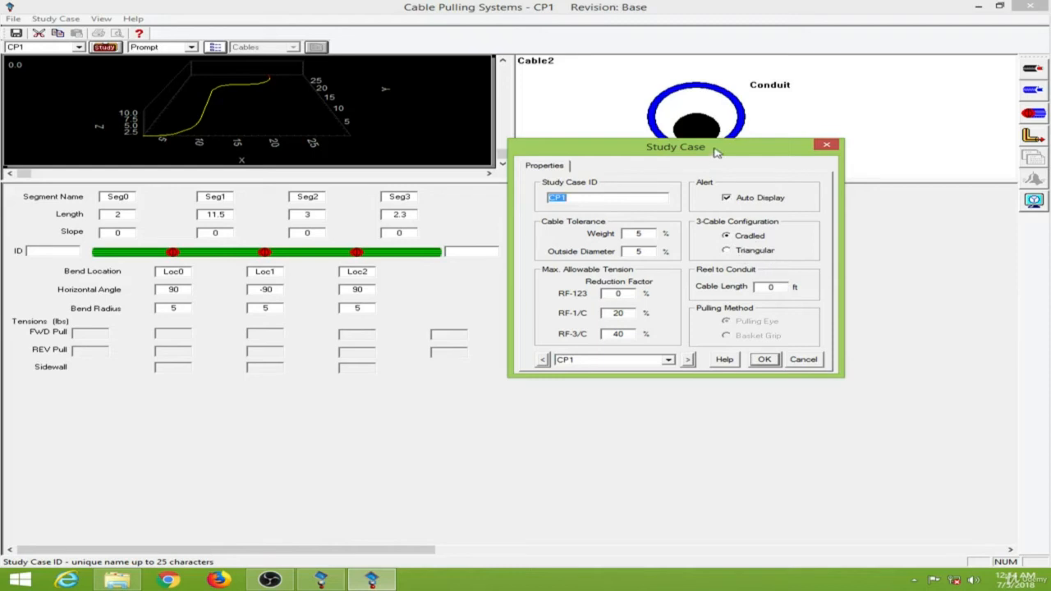
drag(717, 154, 733, 308)
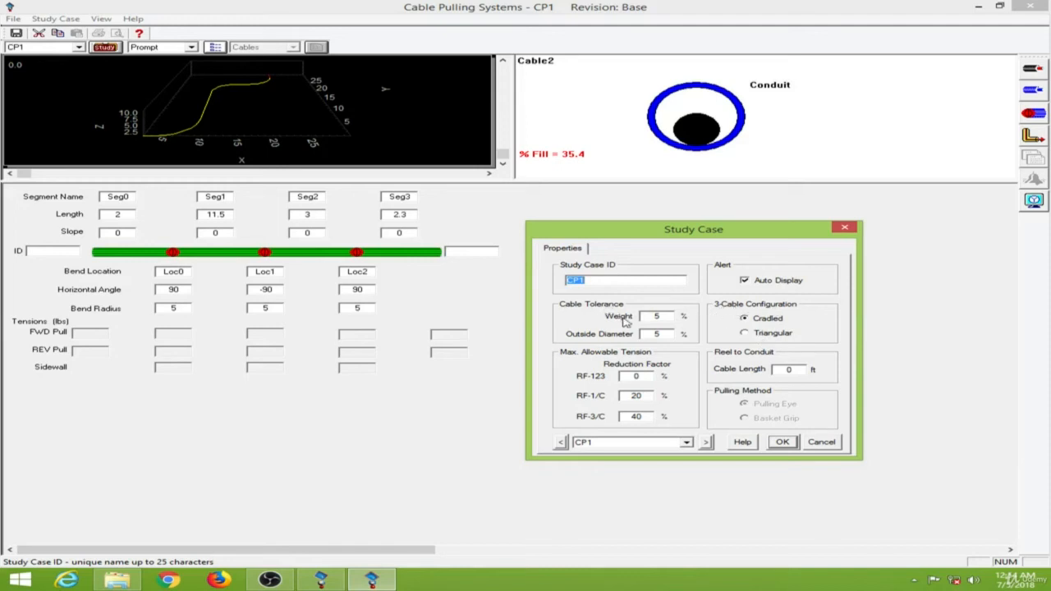
click(658, 317)
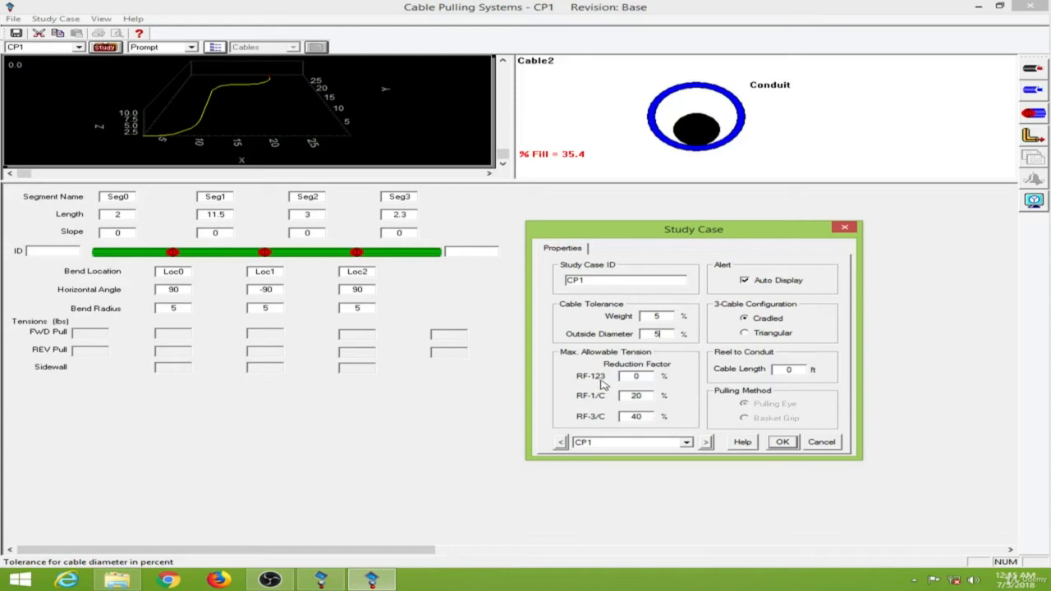
click(637, 376)
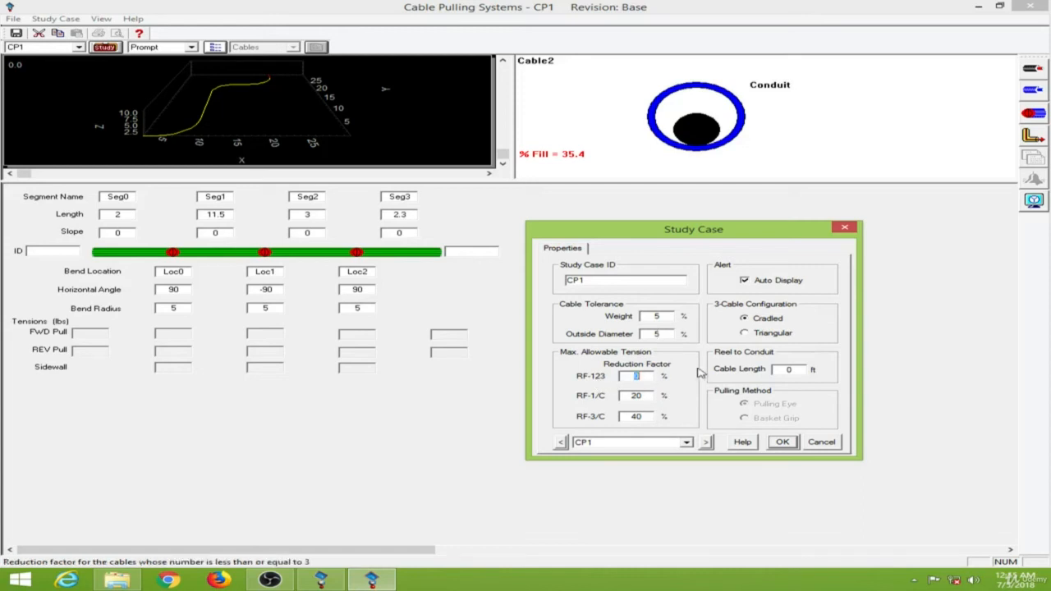
click(627, 397)
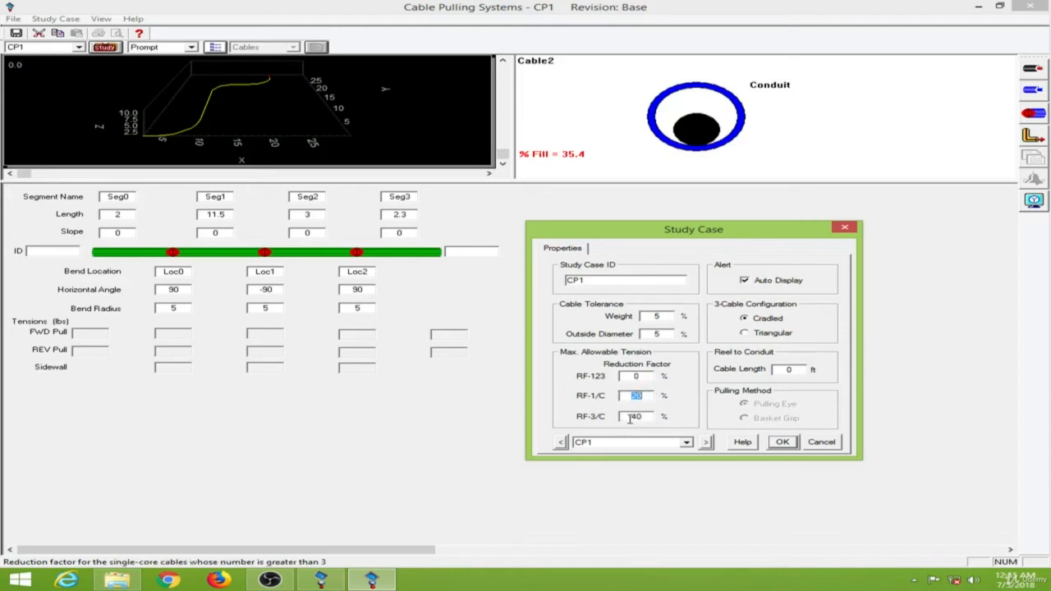
click(630, 418)
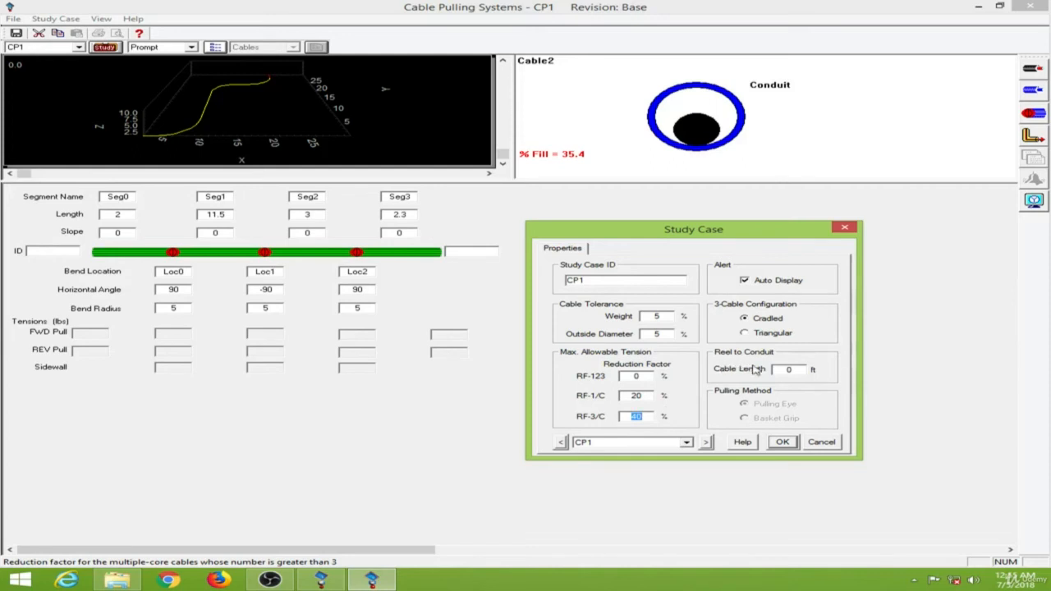
click(796, 369)
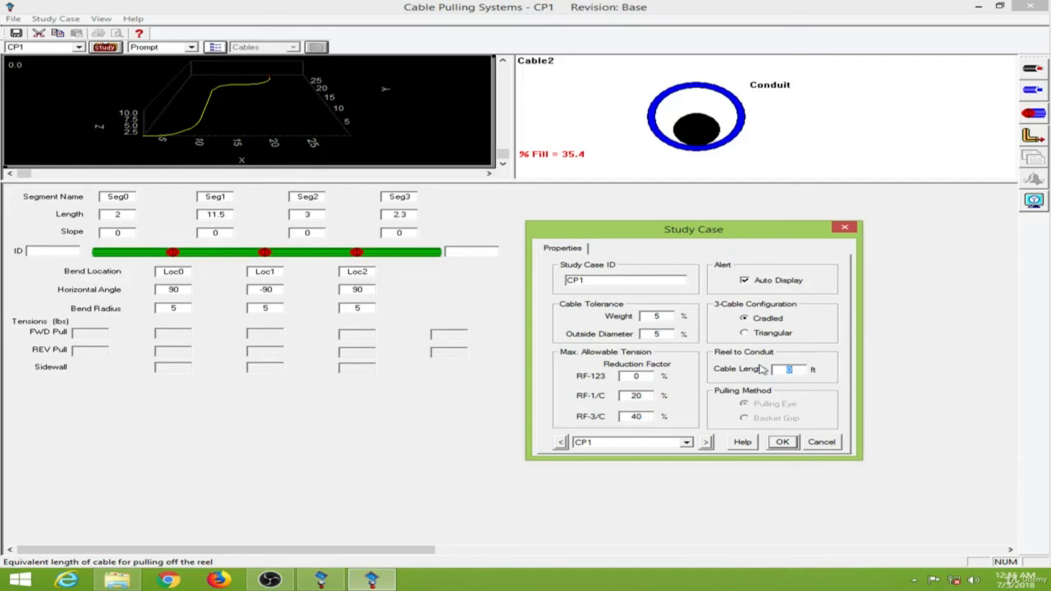
text(65)
click(782, 442)
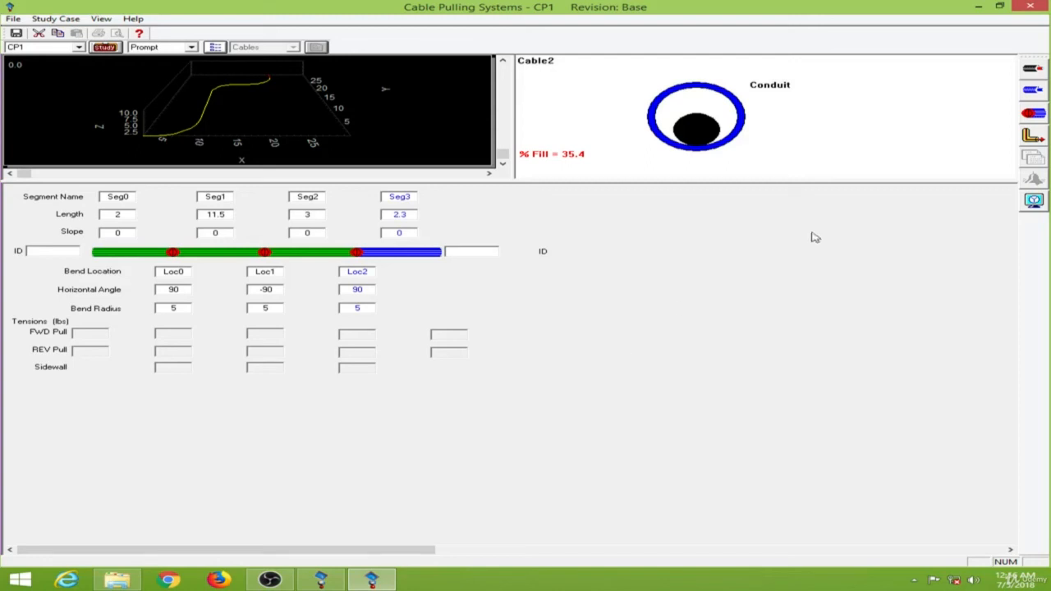
Step: Run the cable pulling calculation with output report name Cablepull and review the result summary alert
click(1033, 135)
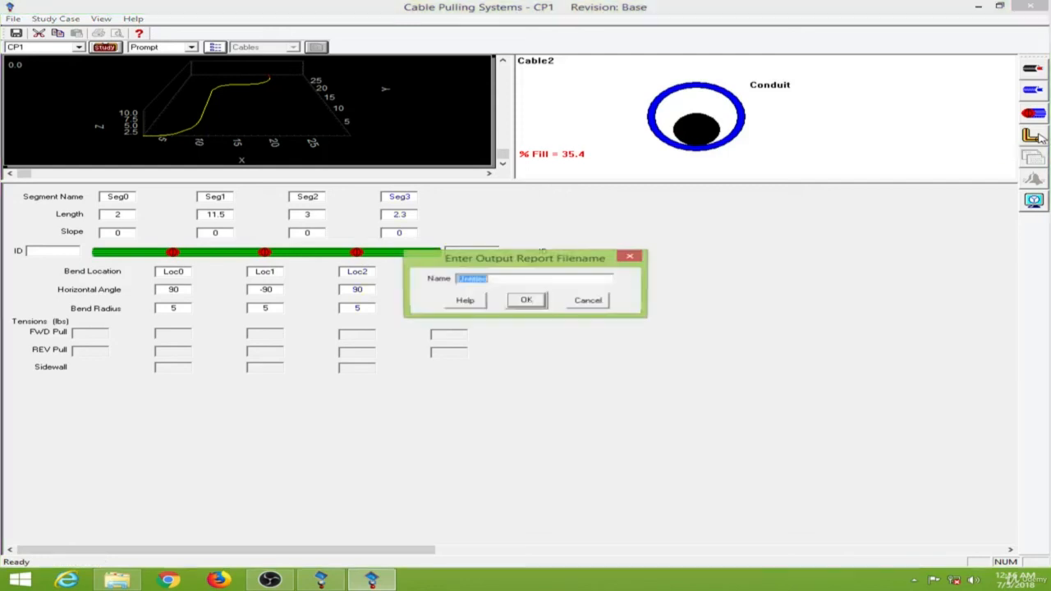
click(500, 281)
double_click(500, 281)
text(Cablepull)
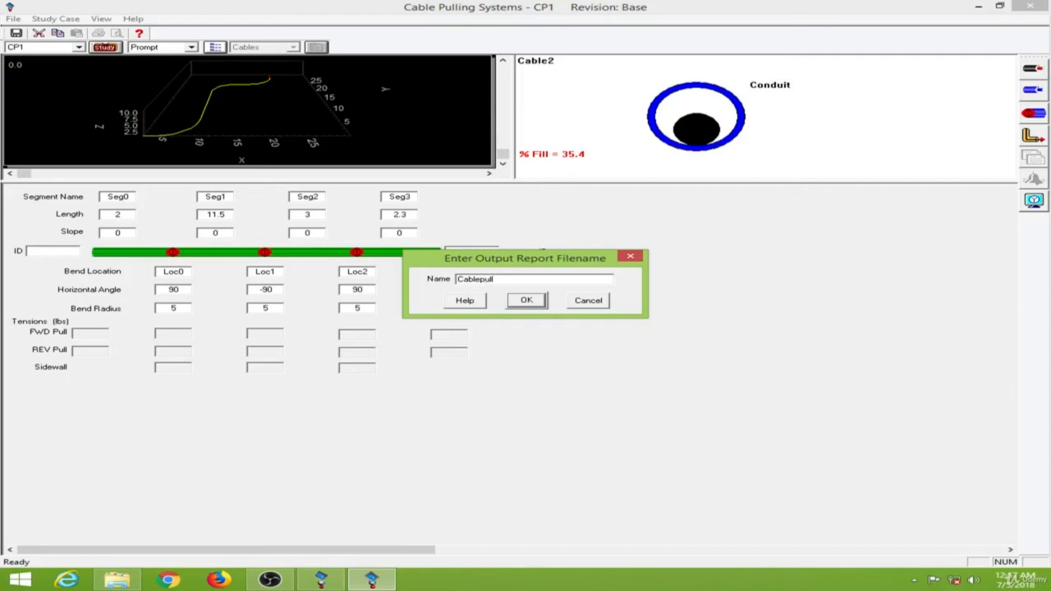
click(528, 301)
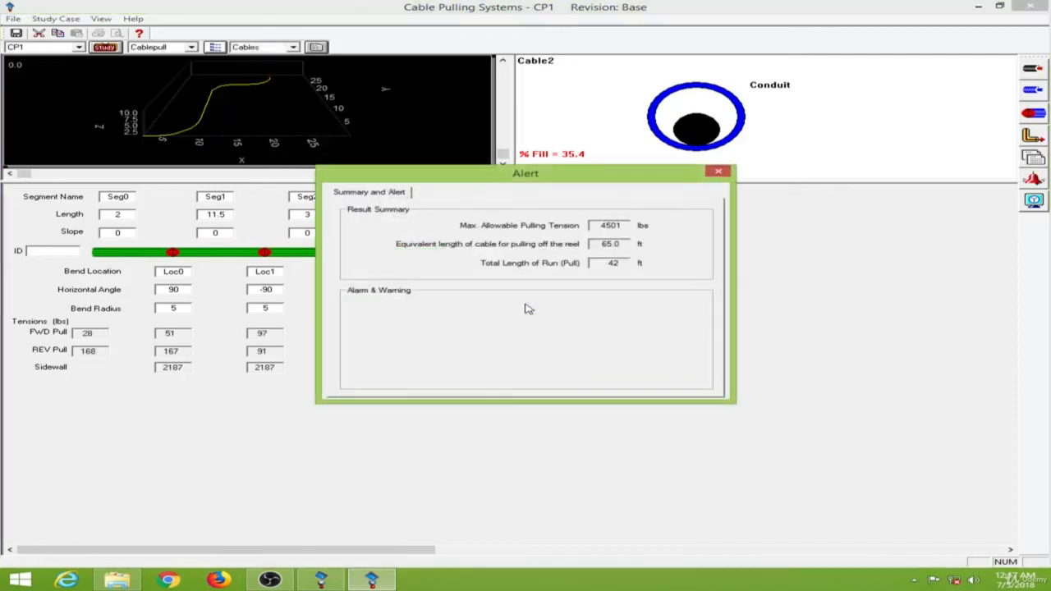
drag(506, 181, 752, 215)
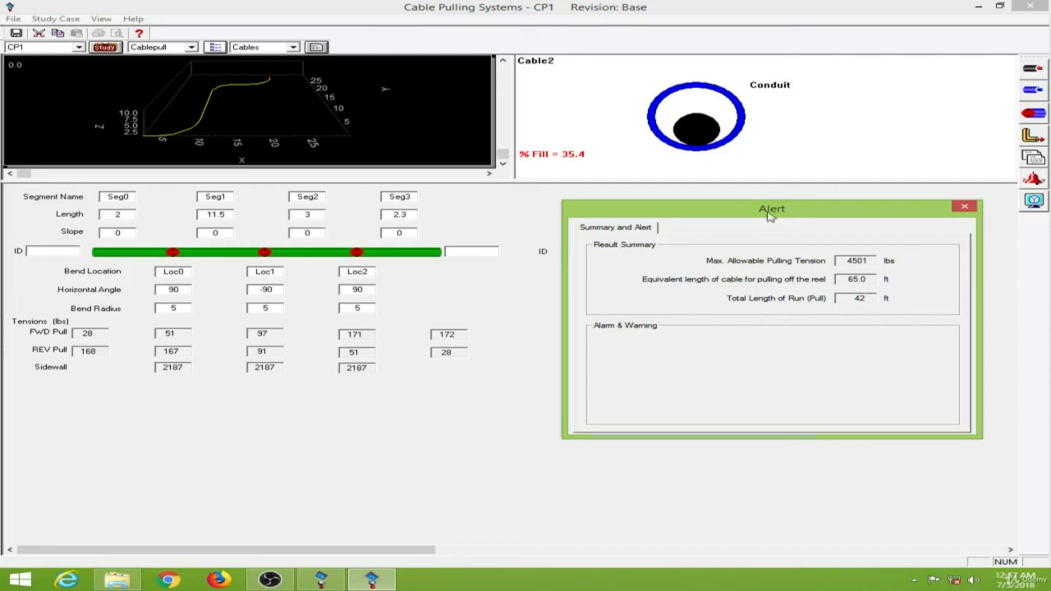
drag(771, 215, 755, 225)
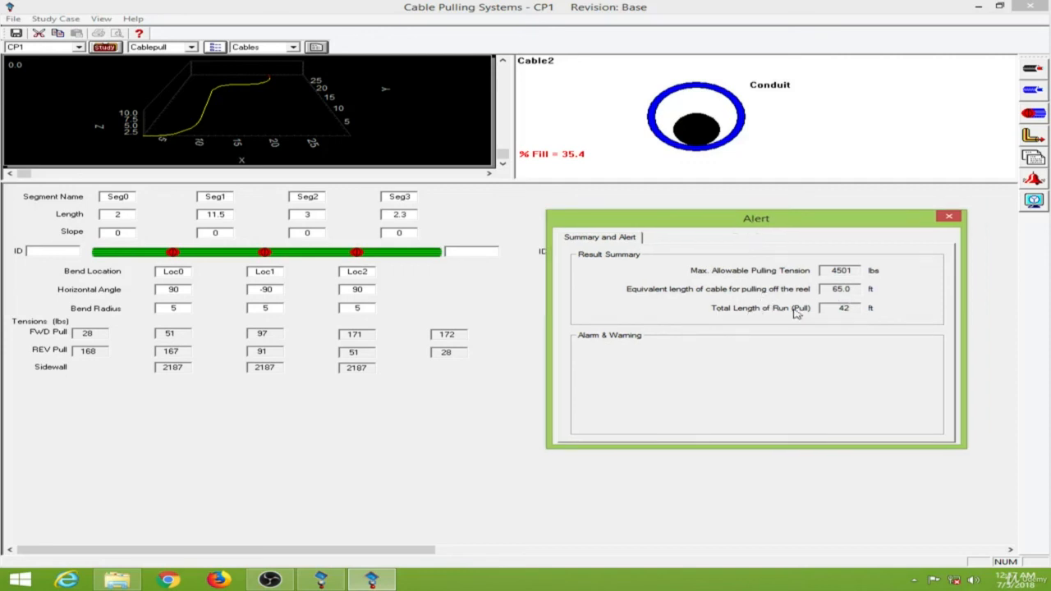
click(951, 218)
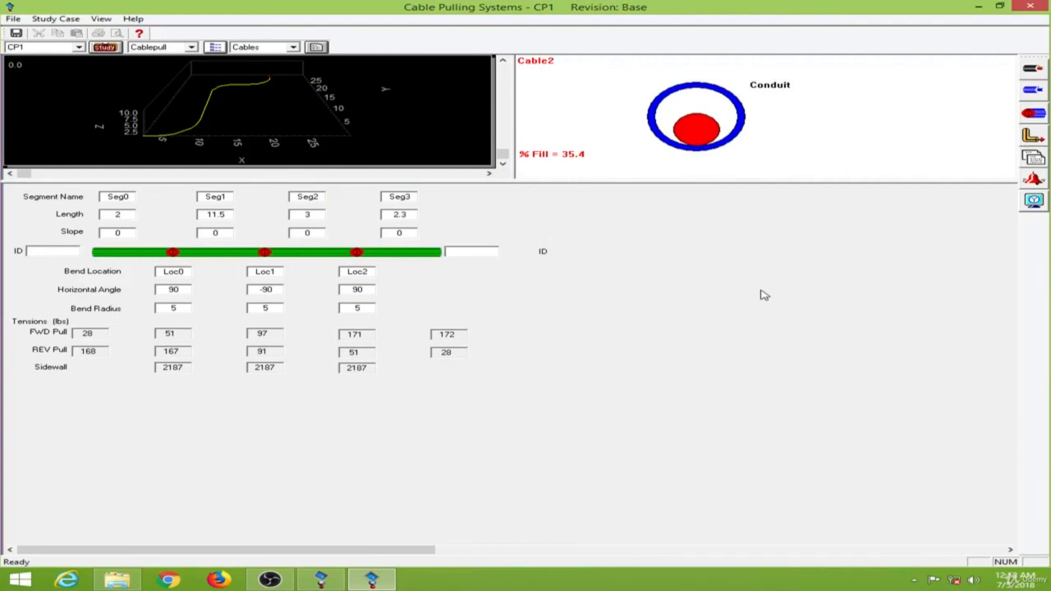
Step: Open the Input Data report of the cable pulling study in the viewer and review it
click(1043, 160)
click(454, 191)
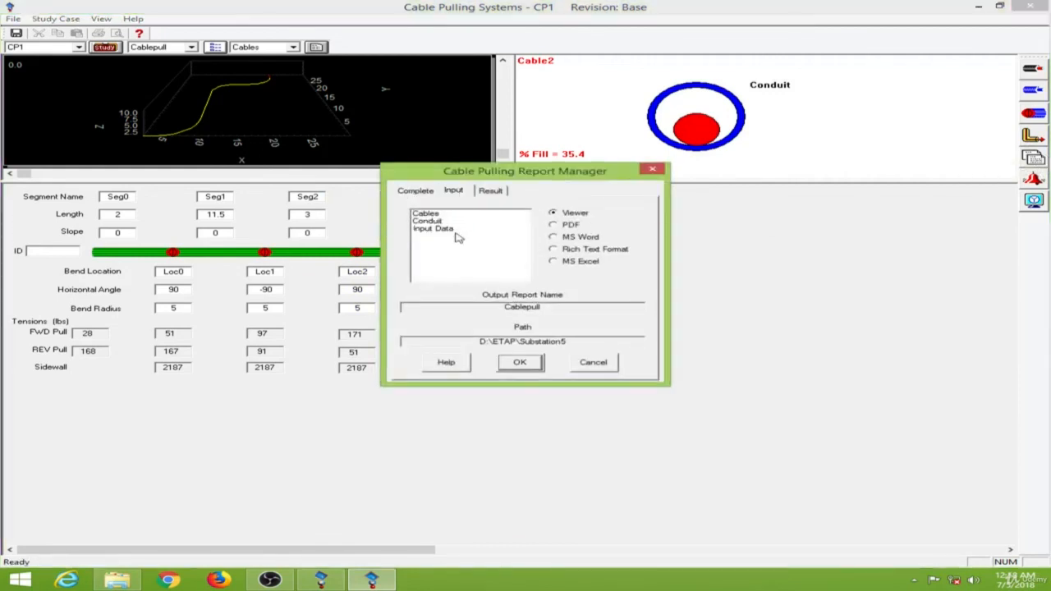
click(457, 231)
click(532, 366)
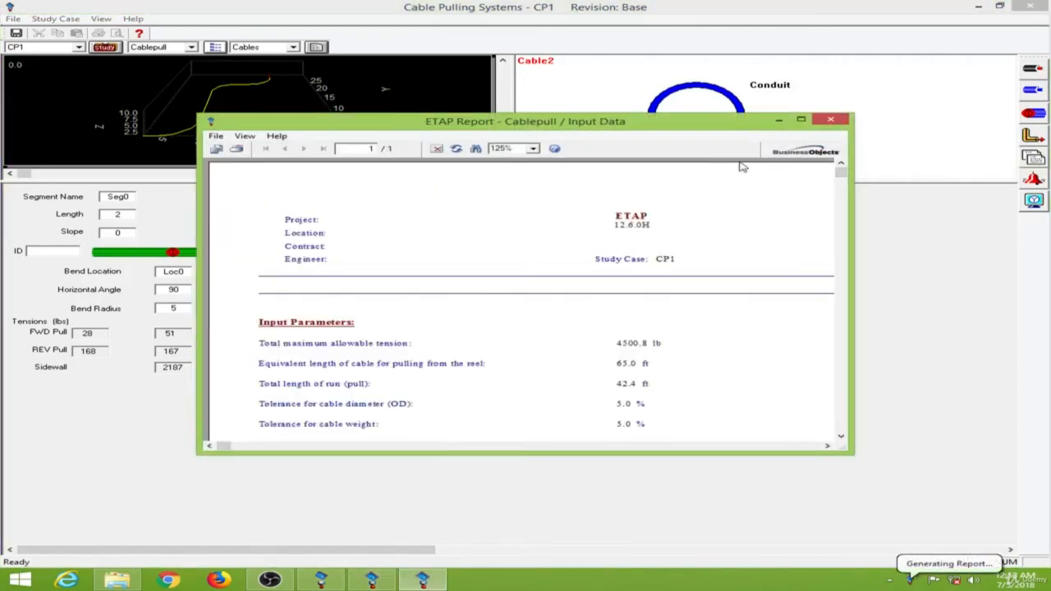
click(801, 120)
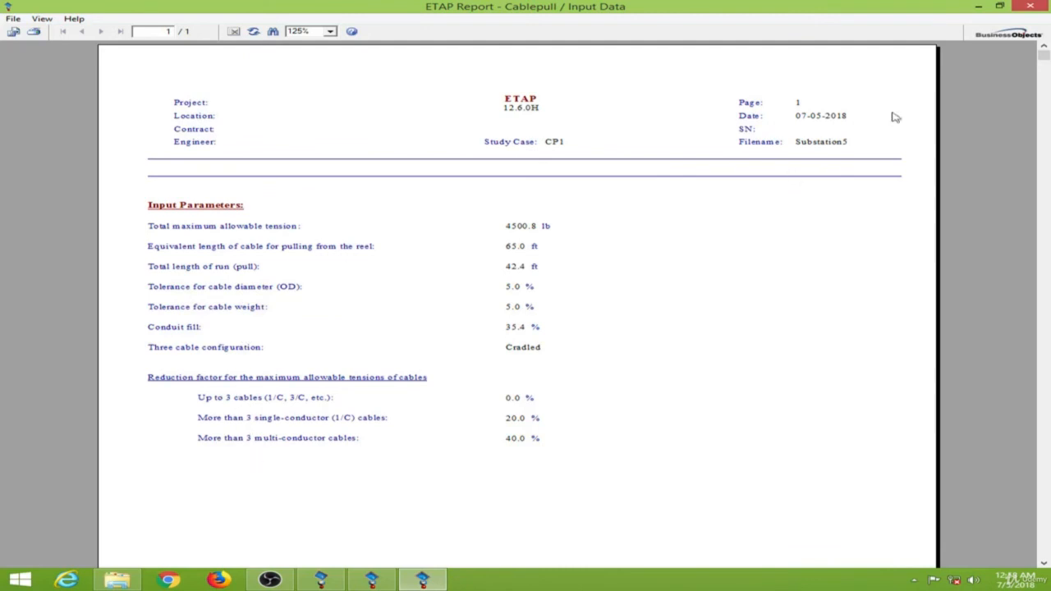
click(1029, 7)
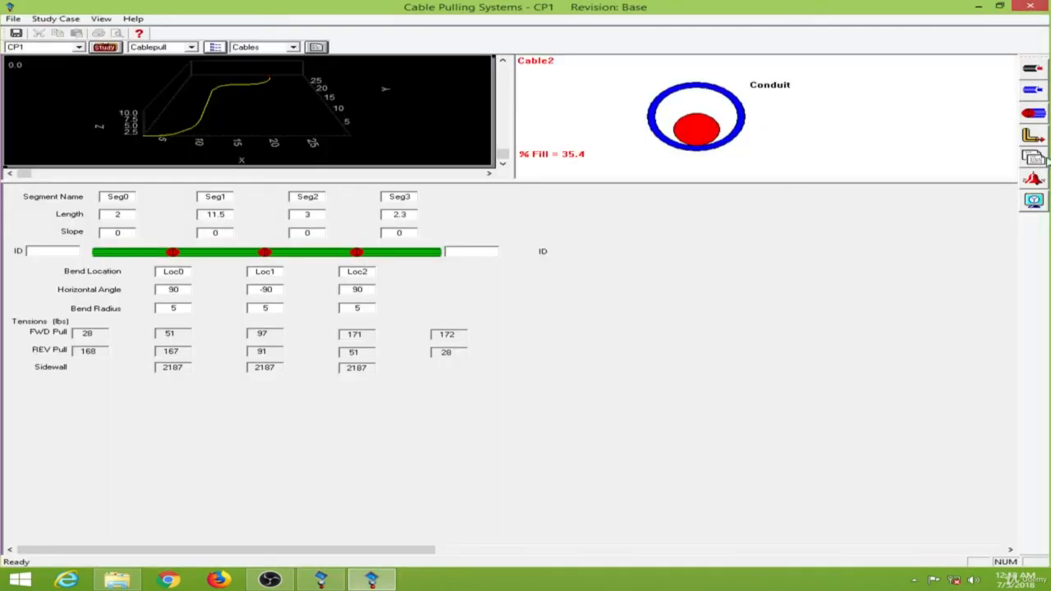
Step: Open the Results report of the cable pulling study in the viewer and review the segment tensions
click(491, 190)
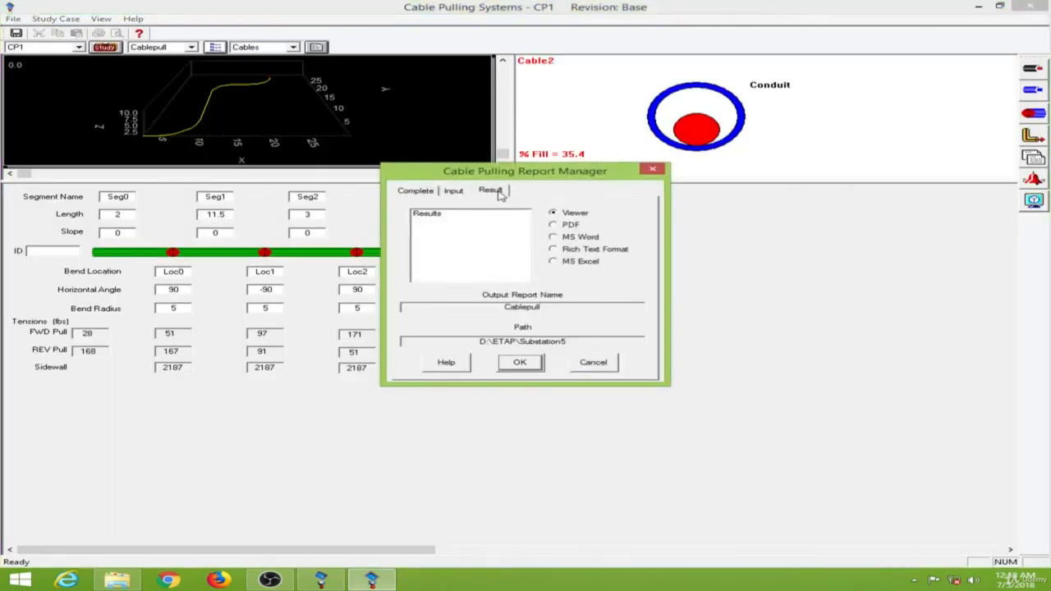
click(451, 217)
click(533, 362)
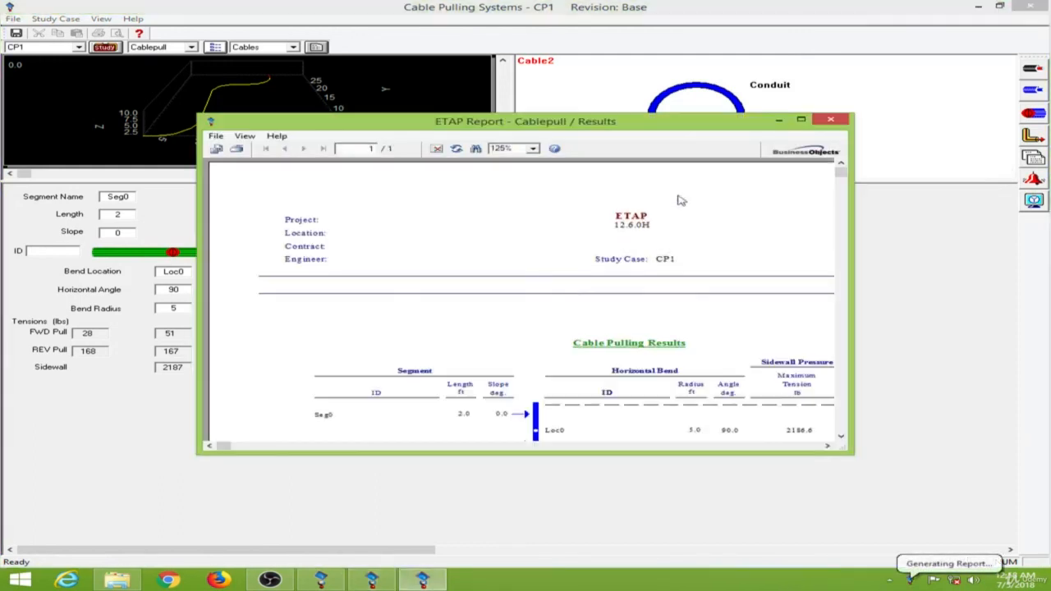
click(801, 121)
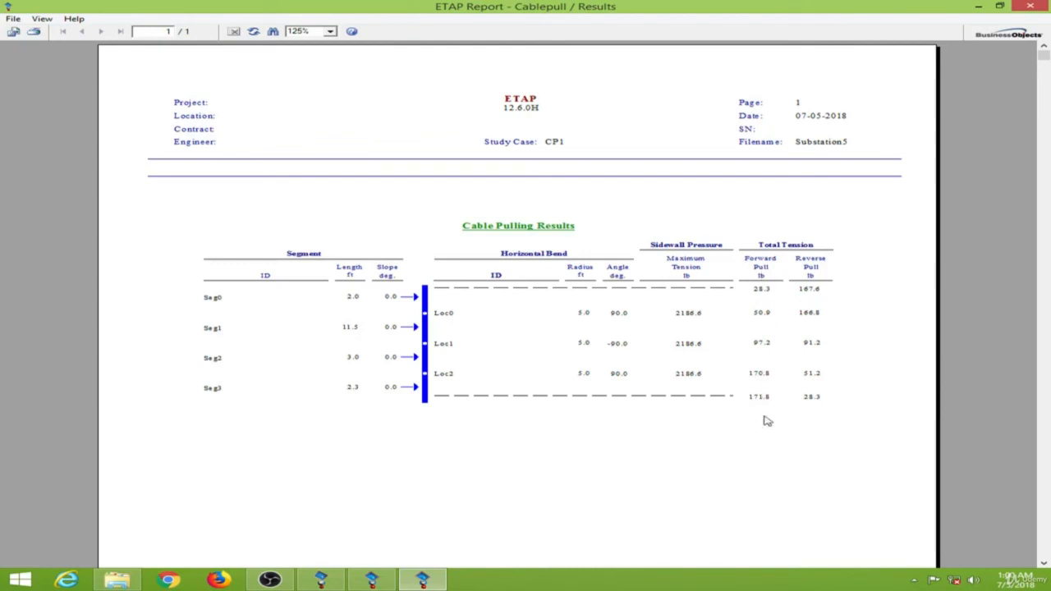
click(1031, 5)
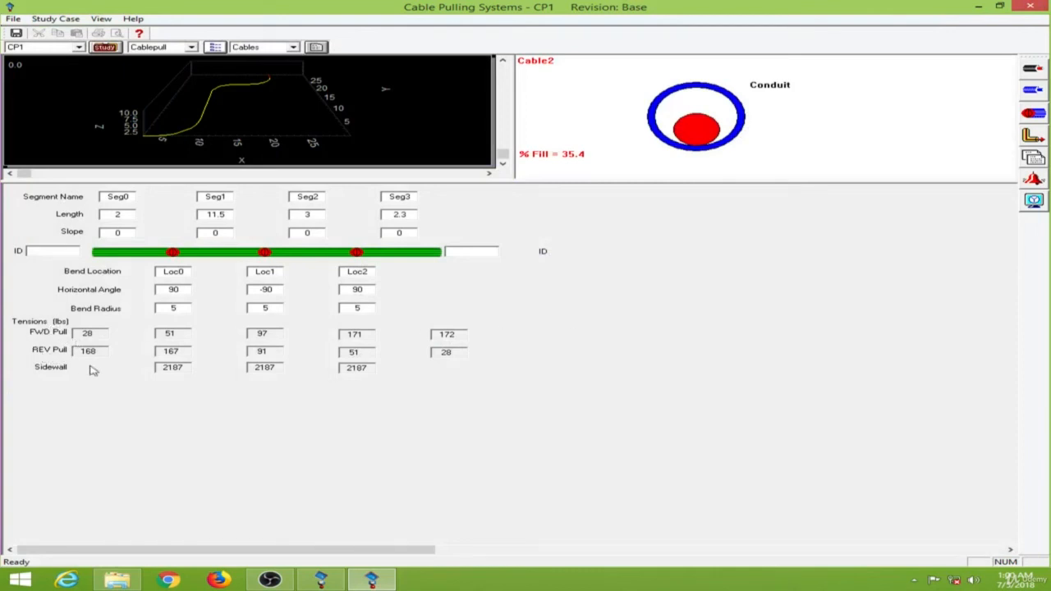
click(164, 368)
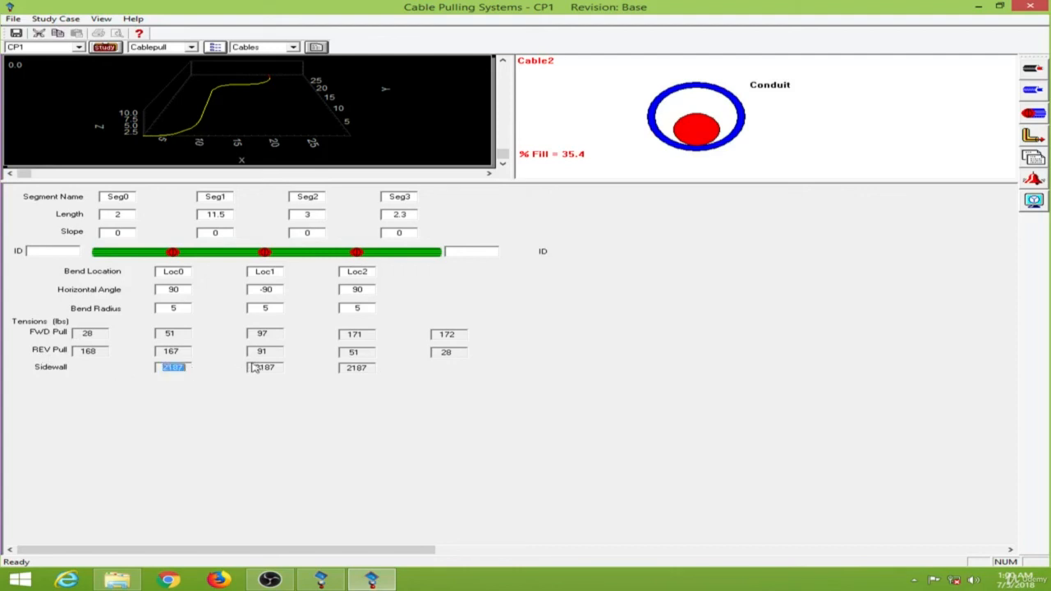